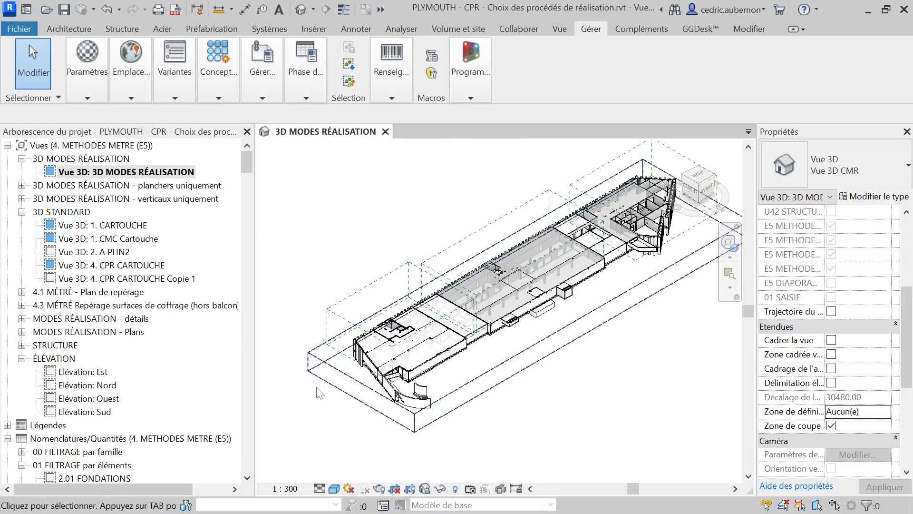
Turn off the section box (Zone de coupe) of the 3D MODES RÉALISATION view
{"action": "scroll", "coordinate": [322, 383], "scroll_direction": "down", "scroll_amount": 1}
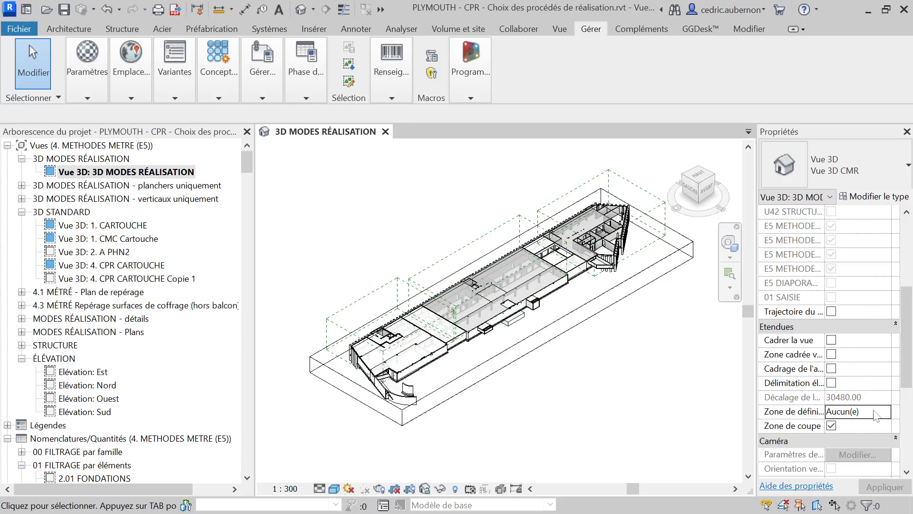
{"action": "left_click", "coordinate": [832, 426]}
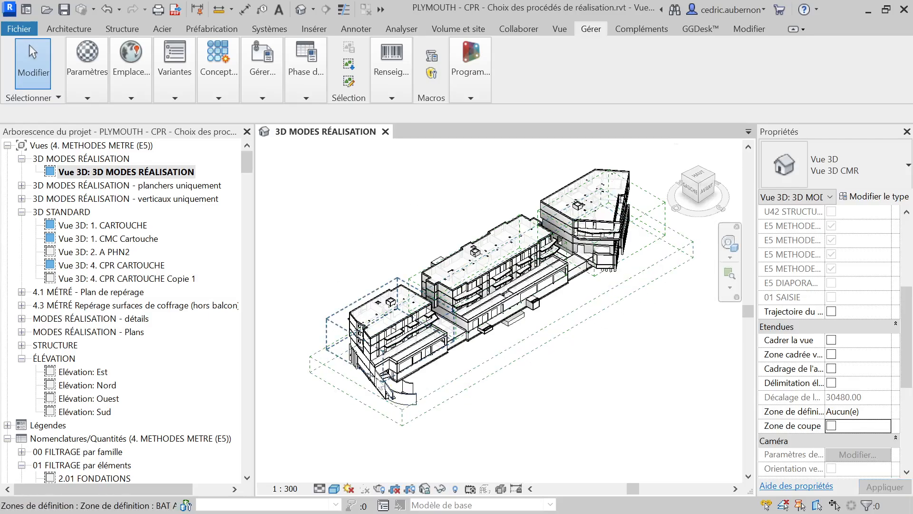
Examine the instance properties of a façade wall on the end of building A, including its MÉTRÉ level and building parameters and its dimensions
{"action": "scroll", "coordinate": [410, 308], "scroll_direction": "up", "scroll_amount": 5}
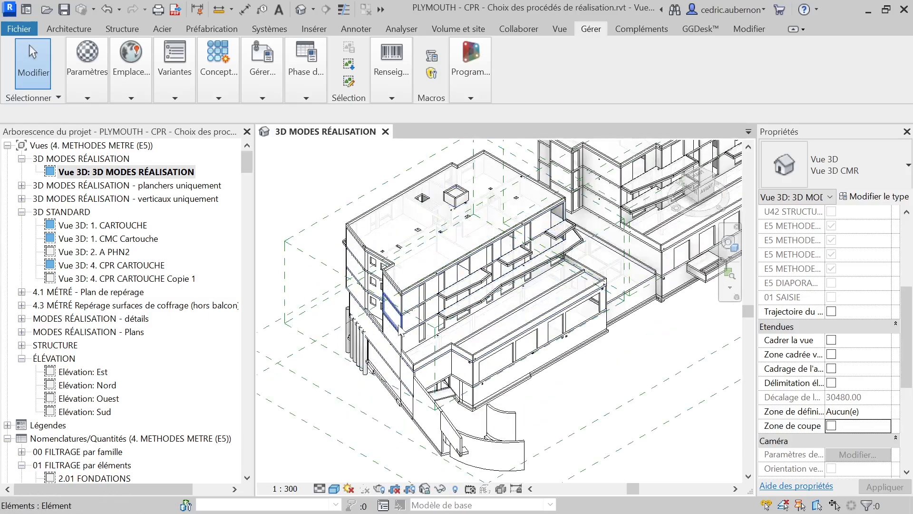
{"action": "left_click", "coordinate": [396, 324]}
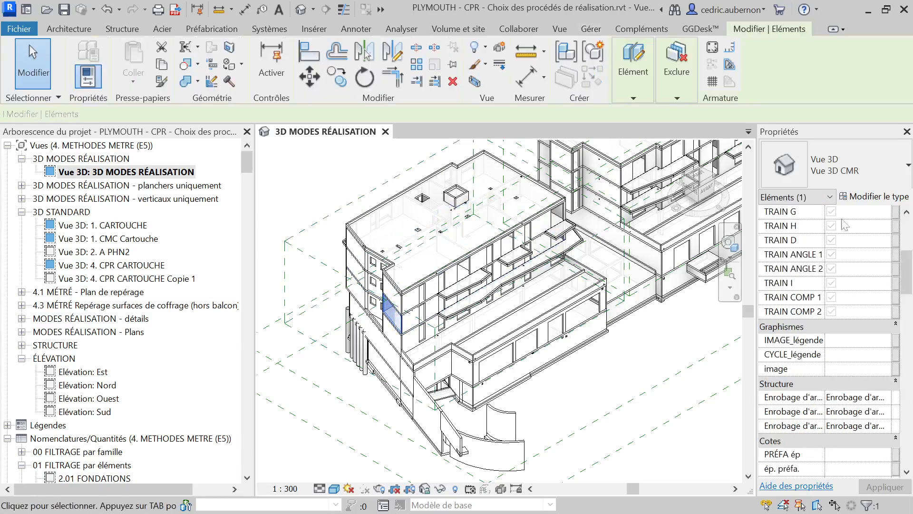
{"action": "scroll", "coordinate": [788, 284], "scroll_direction": "up", "scroll_amount": 5}
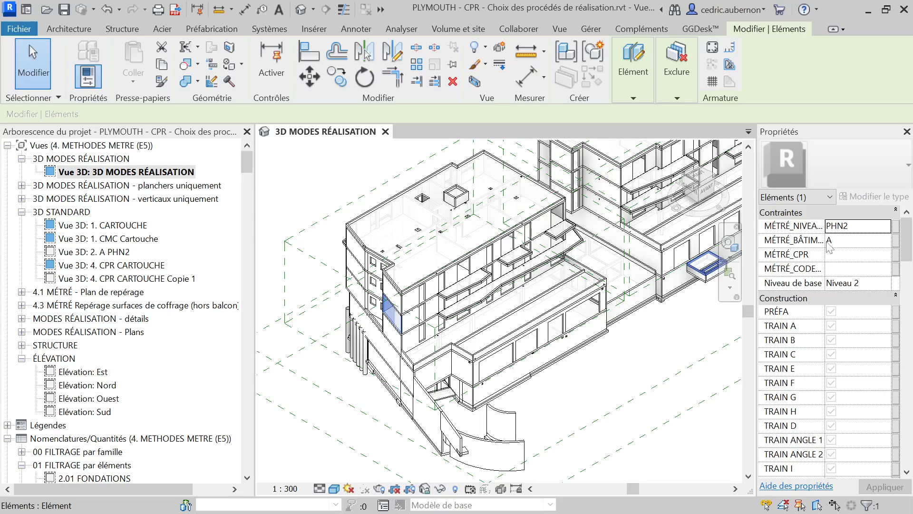
{"action": "scroll", "coordinate": [818, 291], "scroll_direction": "down", "scroll_amount": 5}
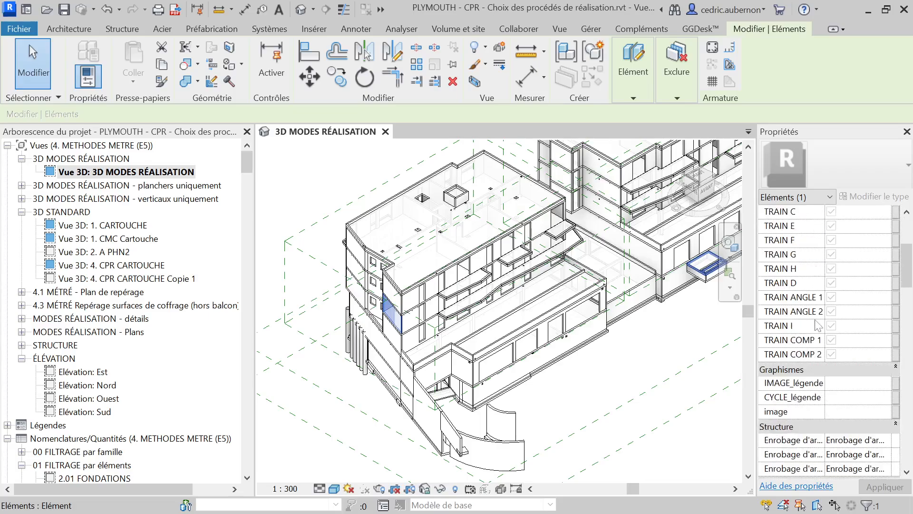
{"action": "scroll", "coordinate": [817, 328], "scroll_direction": "up", "scroll_amount": 3}
{"action": "scroll", "coordinate": [830, 368], "scroll_direction": "down", "scroll_amount": 3}
{"action": "scroll", "coordinate": [845, 408], "scroll_direction": "down", "scroll_amount": 3}
{"action": "scroll", "coordinate": [817, 437], "scroll_direction": "down", "scroll_amount": 3}
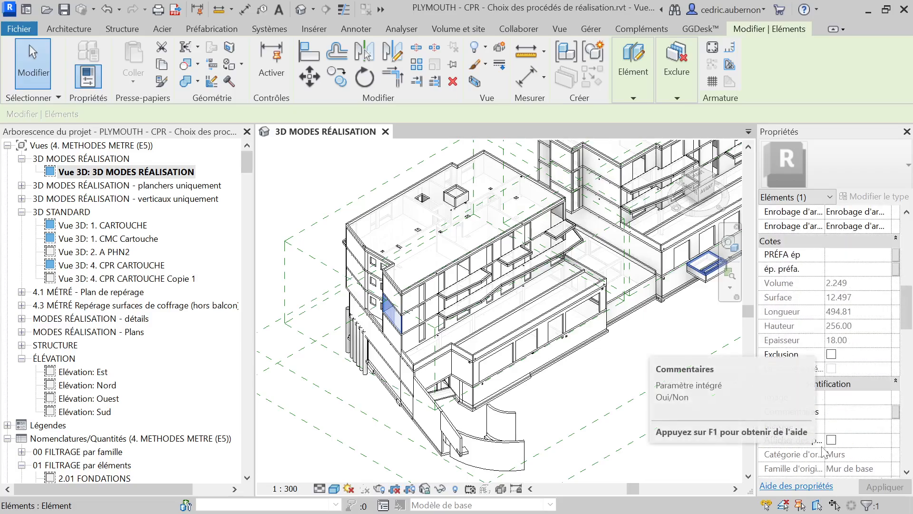
{"action": "scroll", "coordinate": [793, 402], "scroll_direction": "down", "scroll_amount": 3}
{"action": "scroll", "coordinate": [809, 399], "scroll_direction": "up", "scroll_amount": 10}
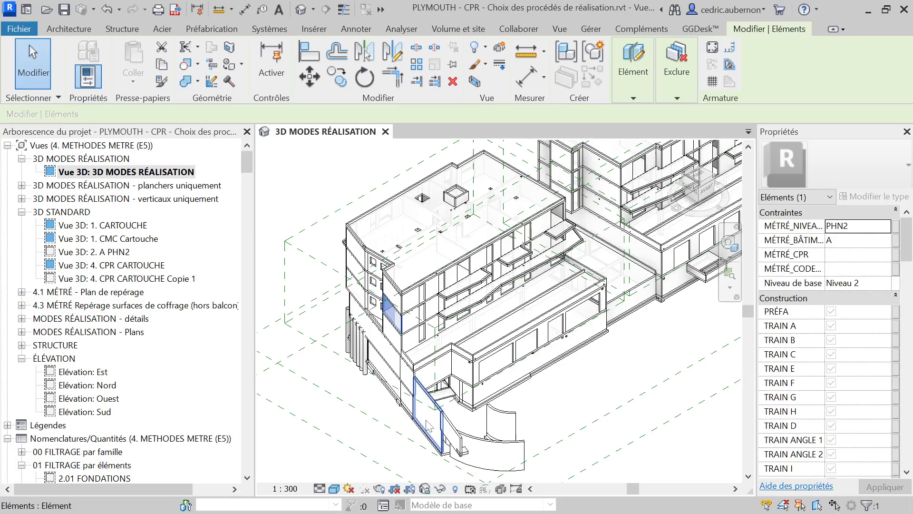
{"action": "left_click", "coordinate": [333, 416]}
Orient the 3D view of the whole building to the front (Avant)
{"action": "scroll", "coordinate": [333, 416], "scroll_direction": "down", "scroll_amount": 2}
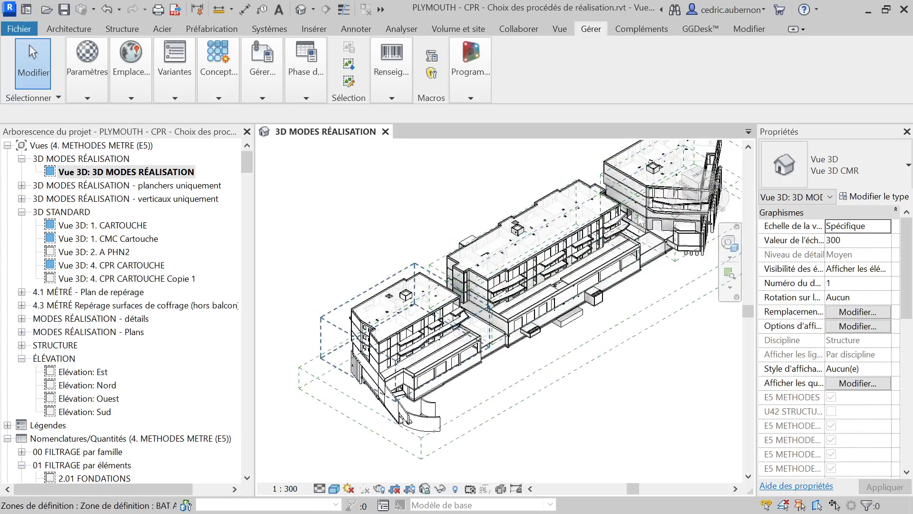
{"action": "scroll", "coordinate": [433, 309], "scroll_direction": "down", "scroll_amount": 1}
{"action": "key", "text": "Tab"}
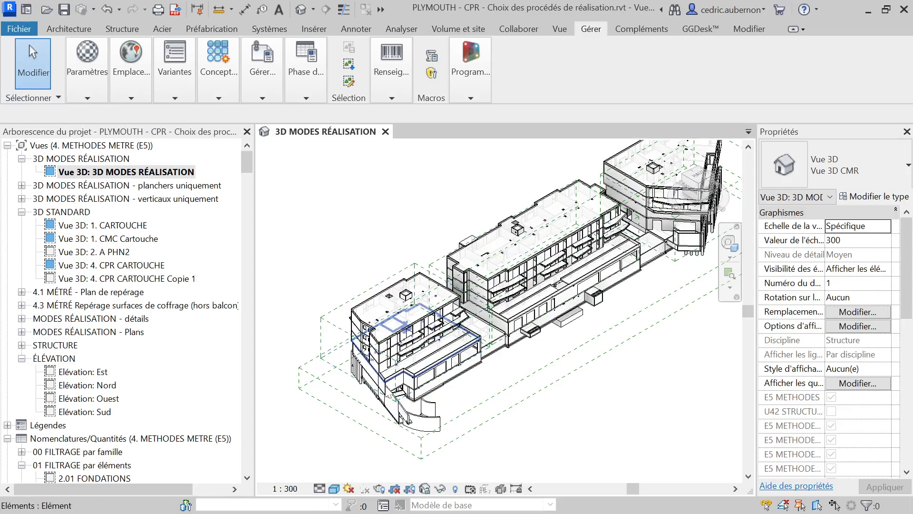
{"action": "scroll", "coordinate": [422, 395], "scroll_direction": "down", "scroll_amount": 1}
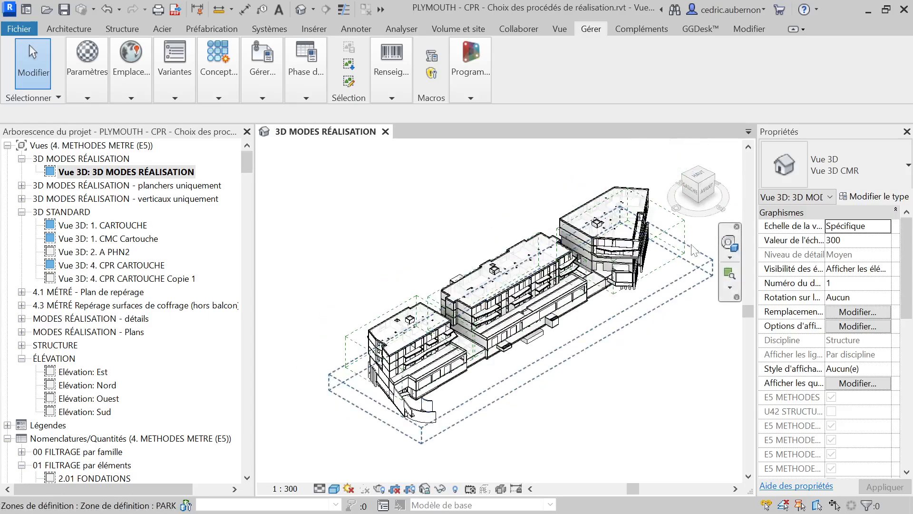
{"action": "left_click", "coordinate": [708, 198]}
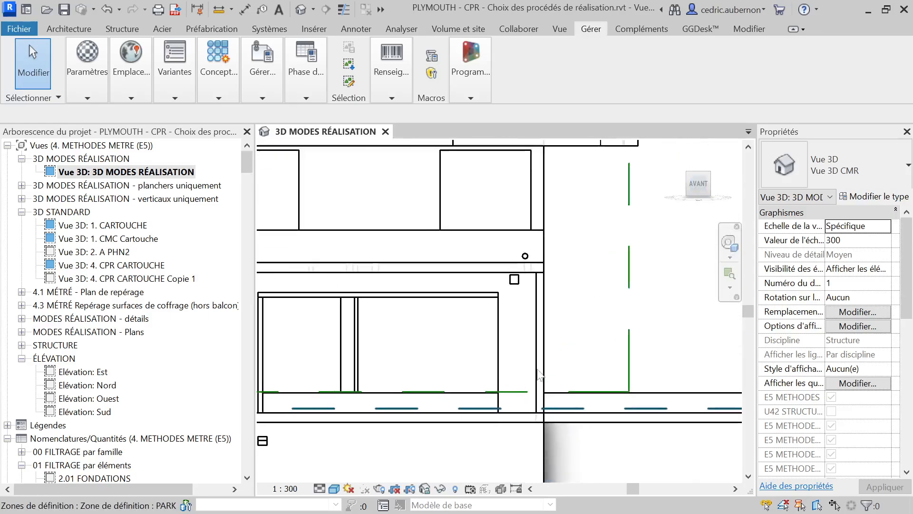
Lower the bottom edge of the BAT A scope box into the thickness of the floor slab above the parking level
{"action": "scroll", "coordinate": [381, 245], "scroll_direction": "up", "scroll_amount": 2}
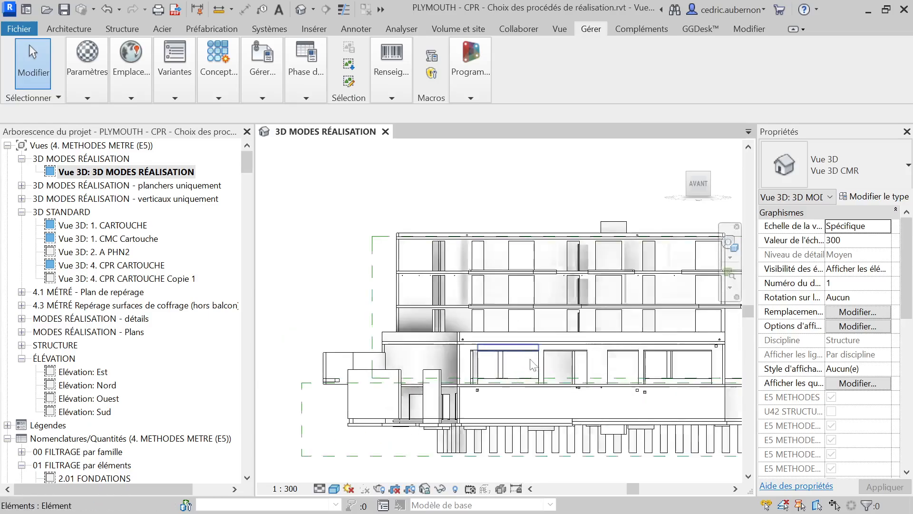
{"action": "left_click", "coordinate": [353, 222]}
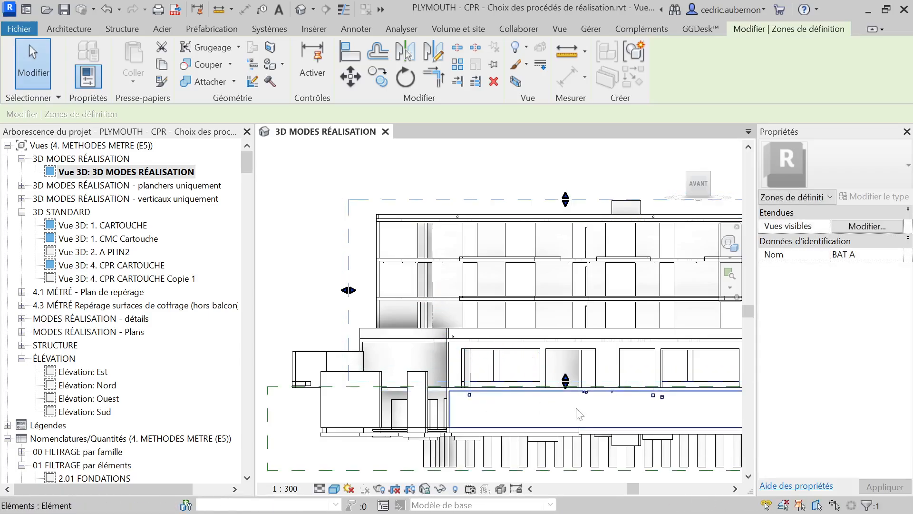
{"action": "scroll", "coordinate": [584, 412], "scroll_direction": "up", "scroll_amount": 1}
{"action": "scroll", "coordinate": [566, 409], "scroll_direction": "up", "scroll_amount": 1}
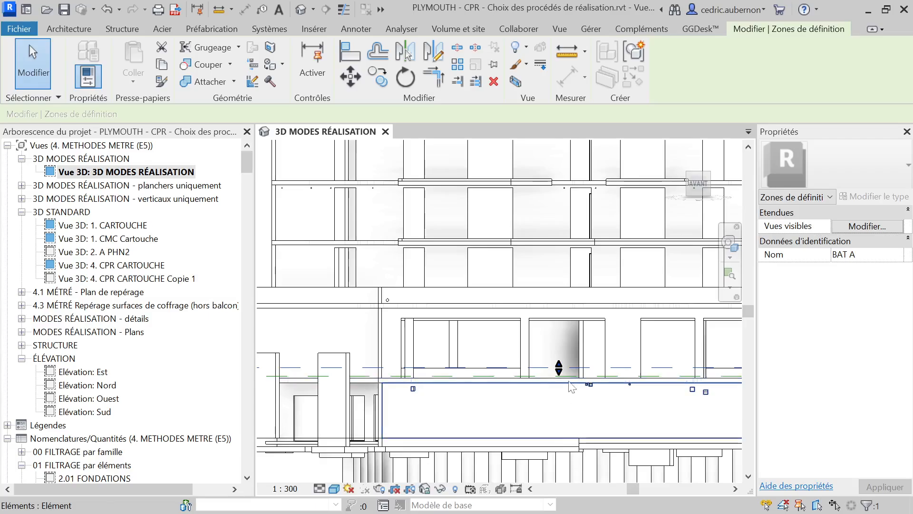
{"action": "left_click_drag", "start_coordinate": [560, 372], "coordinate": [560, 372]}
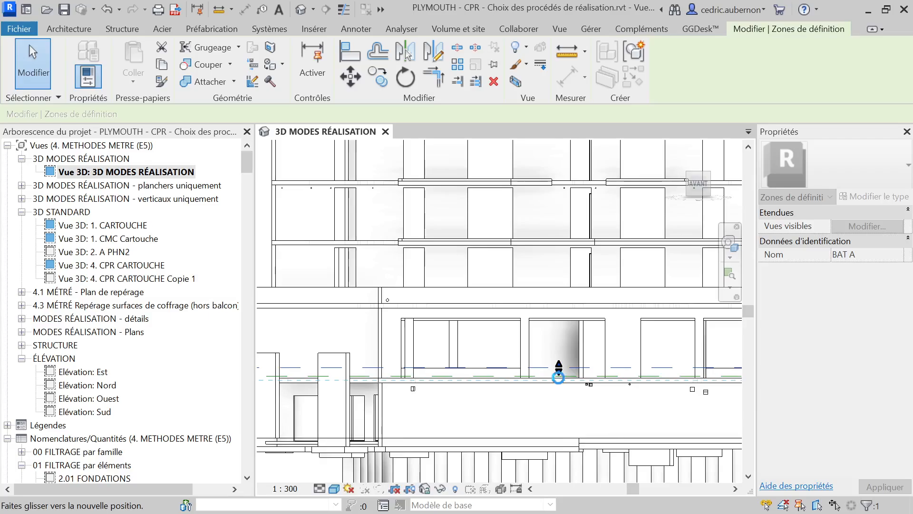
{"action": "left_click_drag", "start_coordinate": [570, 430], "coordinate": [564, 392]}
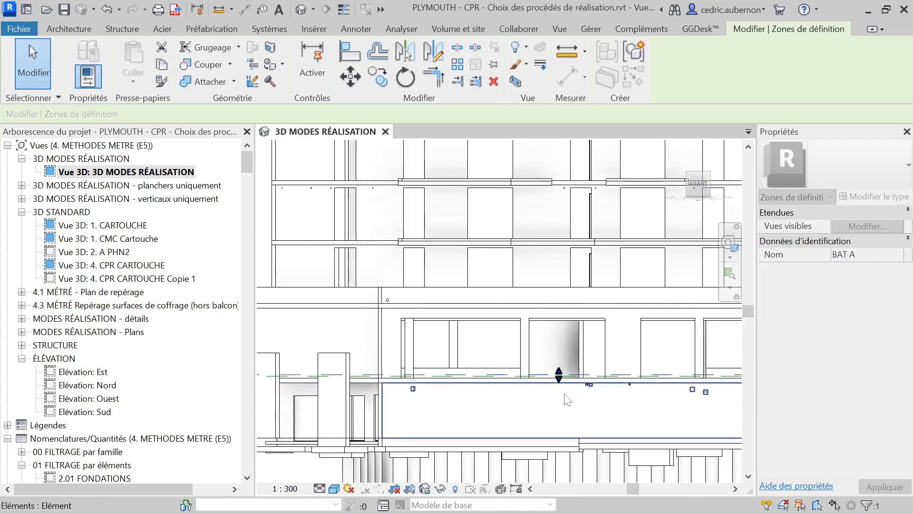
{"action": "scroll", "coordinate": [554, 373], "scroll_direction": "up", "scroll_amount": 4}
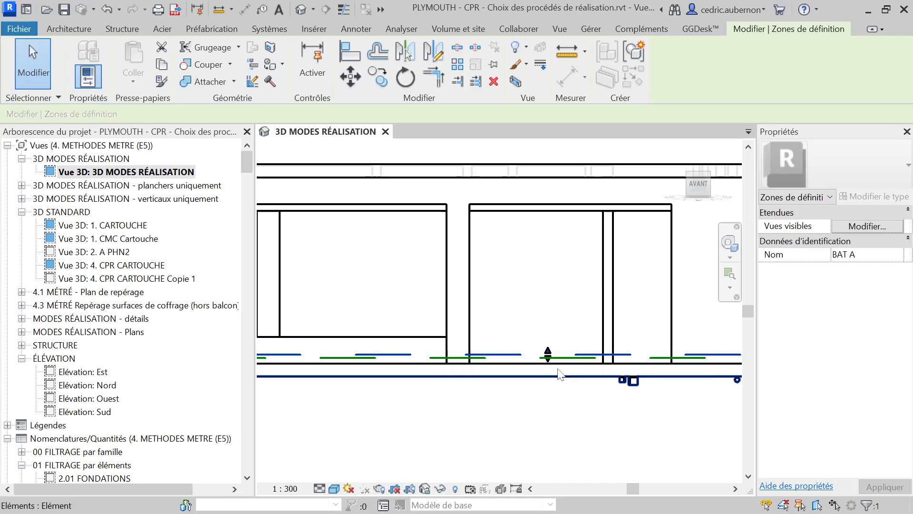
{"action": "left_click_drag", "start_coordinate": [550, 364], "coordinate": [549, 368]}
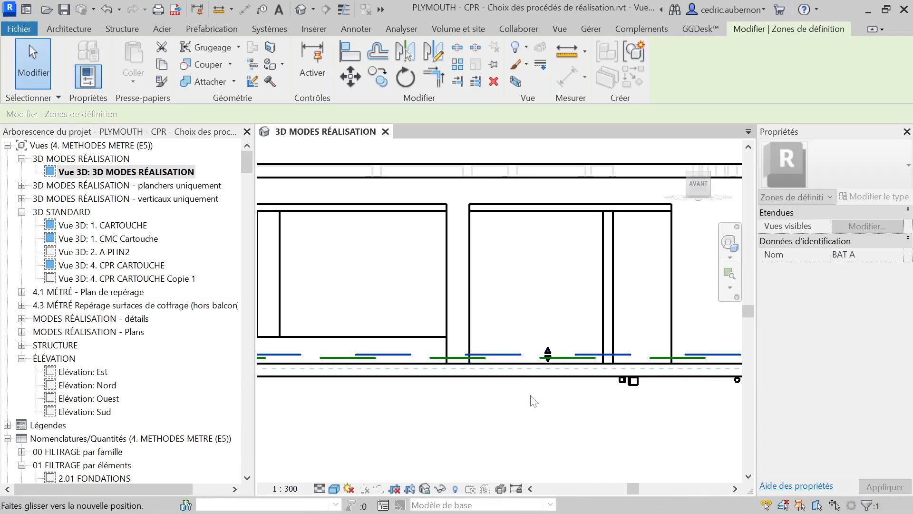
{"action": "scroll", "coordinate": [547, 364], "scroll_direction": "up", "scroll_amount": 4}
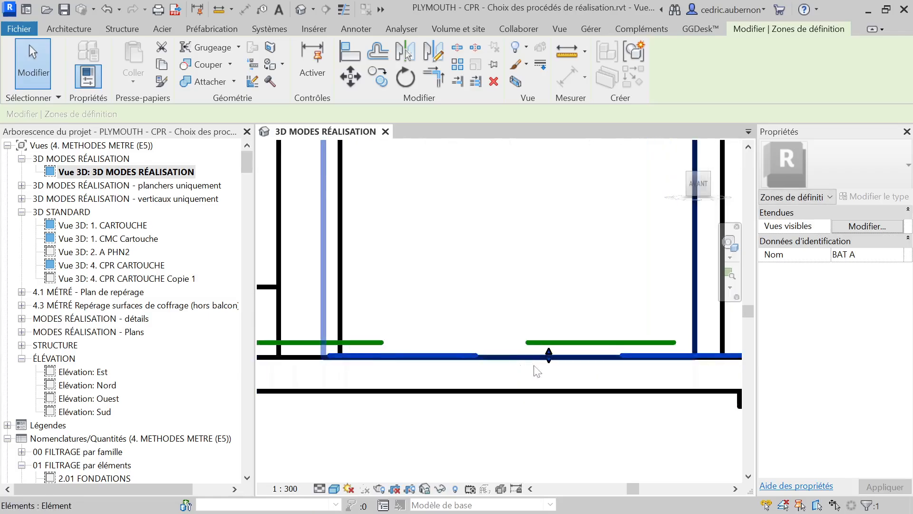
{"action": "left_click_drag", "start_coordinate": [548, 366], "coordinate": [548, 371]}
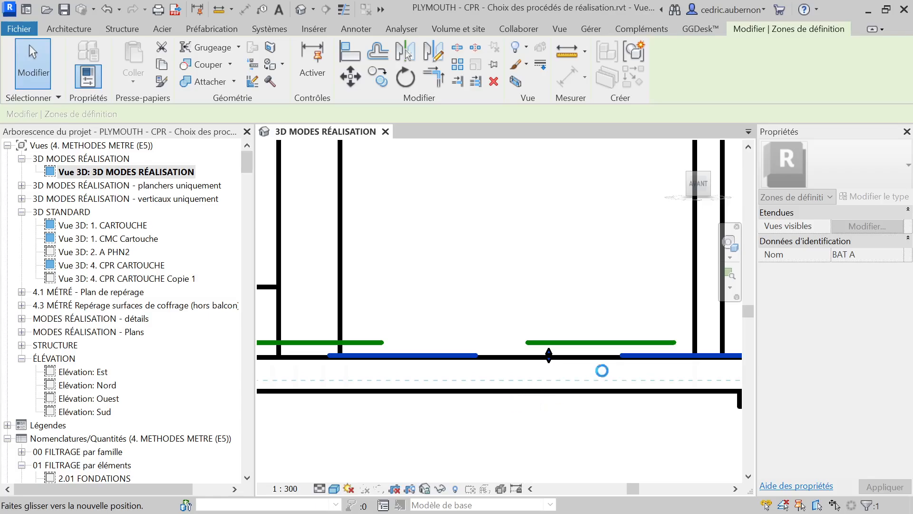
{"action": "left_click_drag", "start_coordinate": [594, 344], "coordinate": [575, 345]}
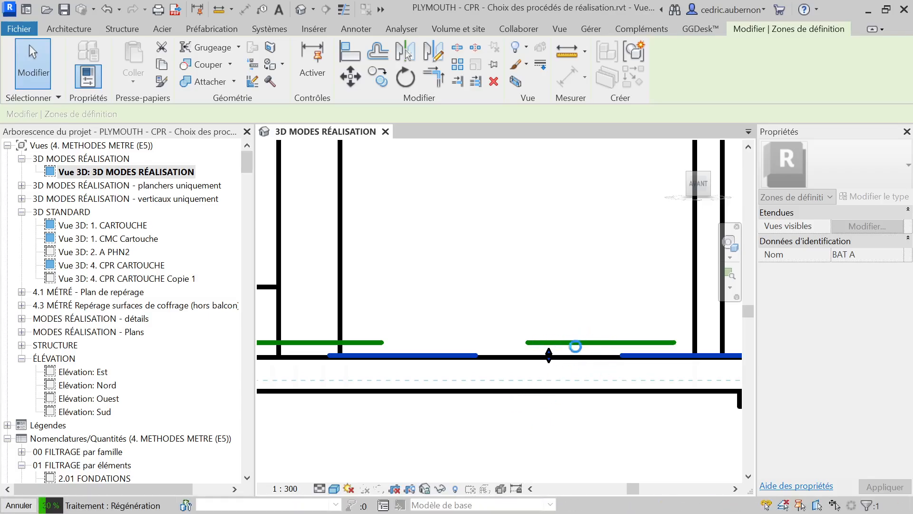
Extend the side of the BAT A scope box facing building B just past the end of the projecting balcony slab
{"action": "scroll", "coordinate": [488, 435], "scroll_direction": "down", "scroll_amount": 2}
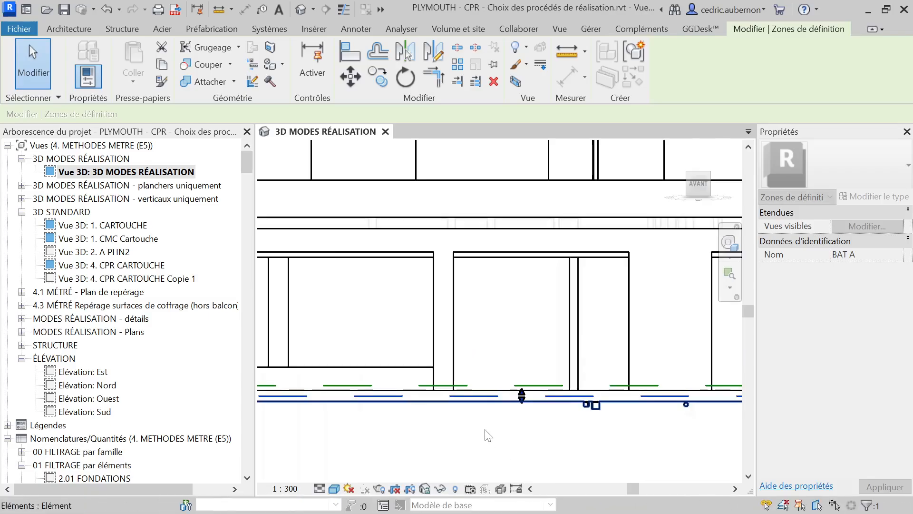
{"action": "scroll", "coordinate": [447, 423], "scroll_direction": "down", "scroll_amount": 5}
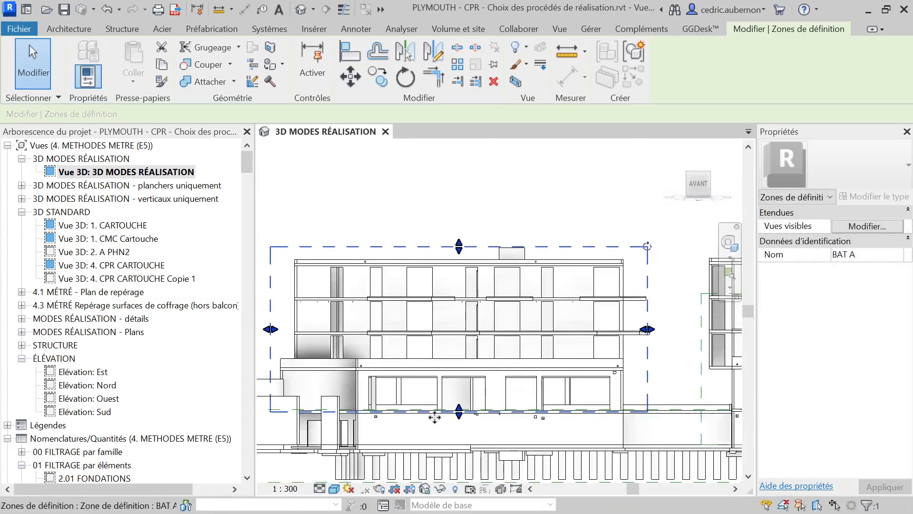
{"action": "scroll", "coordinate": [573, 360], "scroll_direction": "up", "scroll_amount": 5}
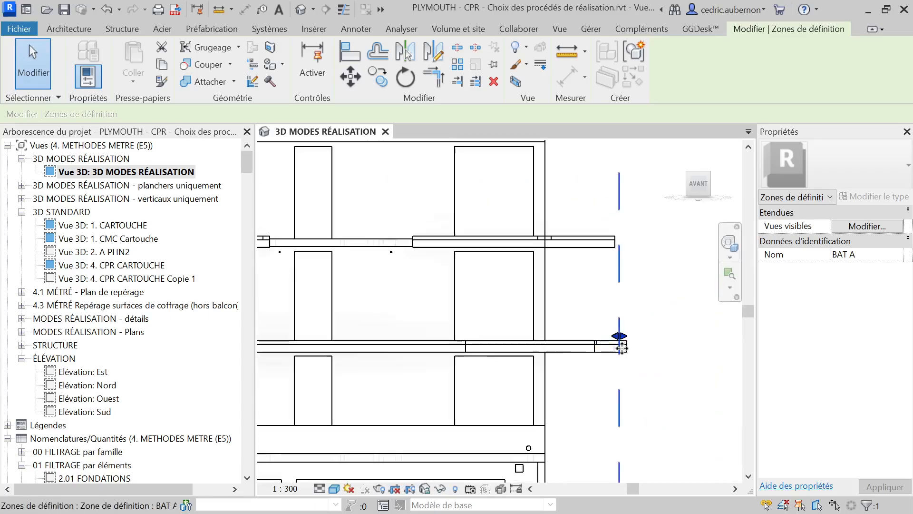
{"action": "left_click_drag", "start_coordinate": [621, 338], "coordinate": [632, 361]}
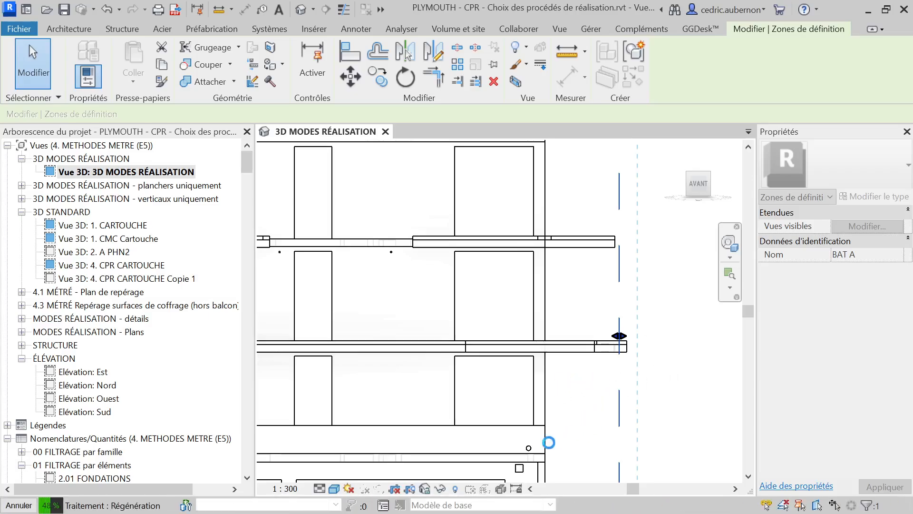
Move the Bat B scope box upward so its upper edge clears the roof of building B
{"action": "scroll", "coordinate": [594, 361], "scroll_direction": "down", "scroll_amount": 5}
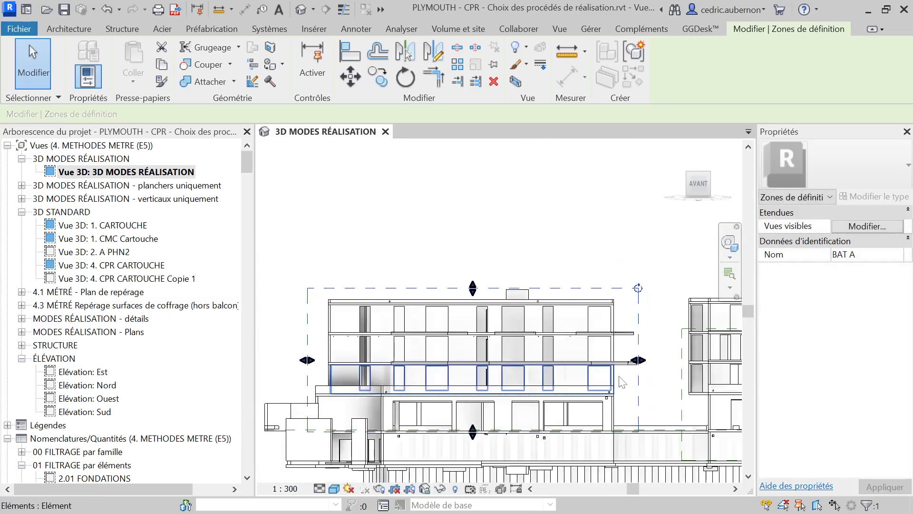
{"action": "scroll", "coordinate": [598, 393], "scroll_direction": "down", "scroll_amount": 2}
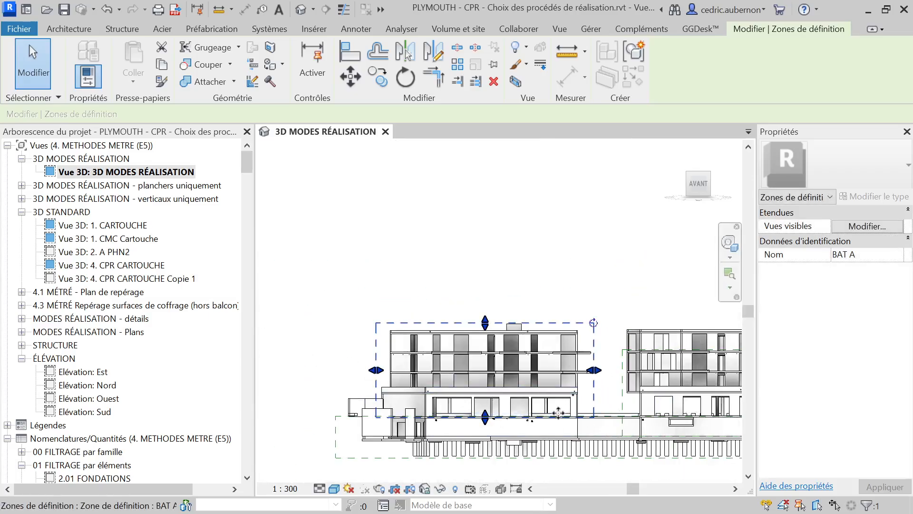
{"action": "scroll", "coordinate": [665, 421], "scroll_direction": "down", "scroll_amount": 2}
{"action": "scroll", "coordinate": [647, 409], "scroll_direction": "up", "scroll_amount": 2}
{"action": "scroll", "coordinate": [571, 371], "scroll_direction": "up", "scroll_amount": 2}
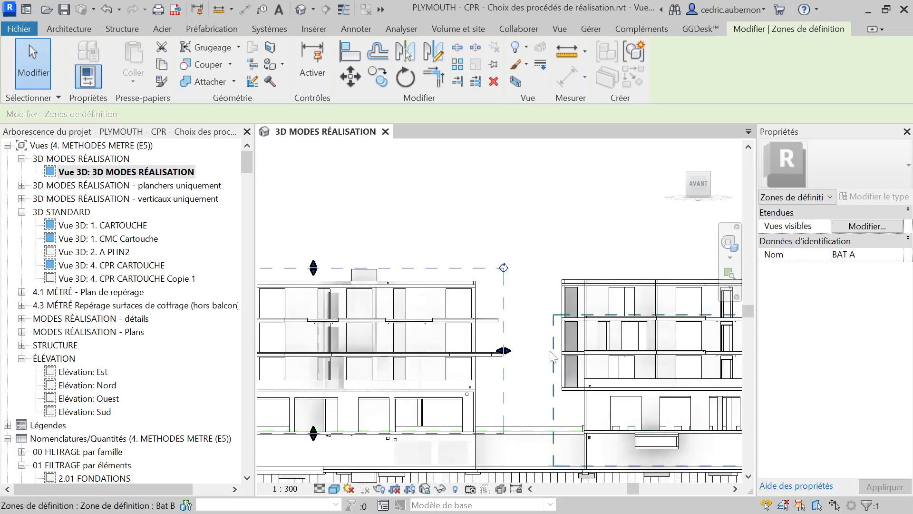
{"action": "left_click", "coordinate": [552, 356]}
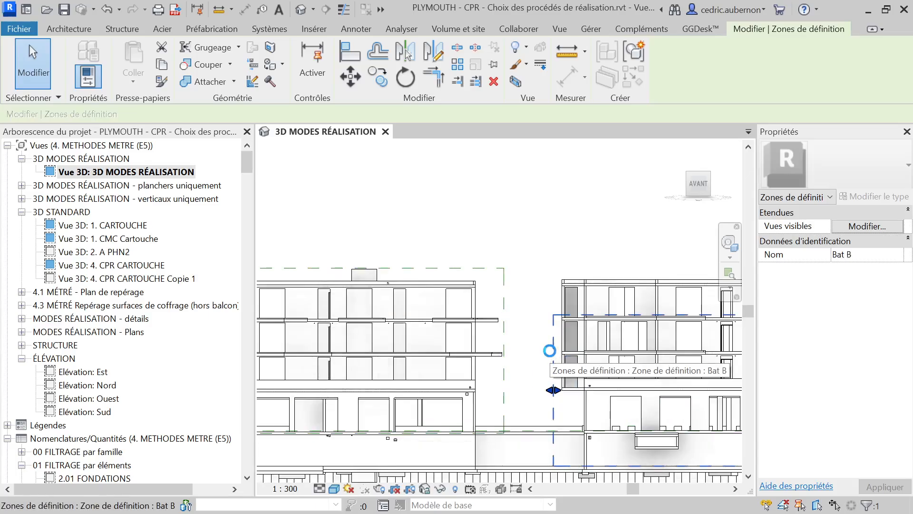
{"action": "key", "text": "Up"}
{"action": "key", "text": "Up"}
{"action": "key", "text": "Up"}
{"action": "key", "text": "Up"}
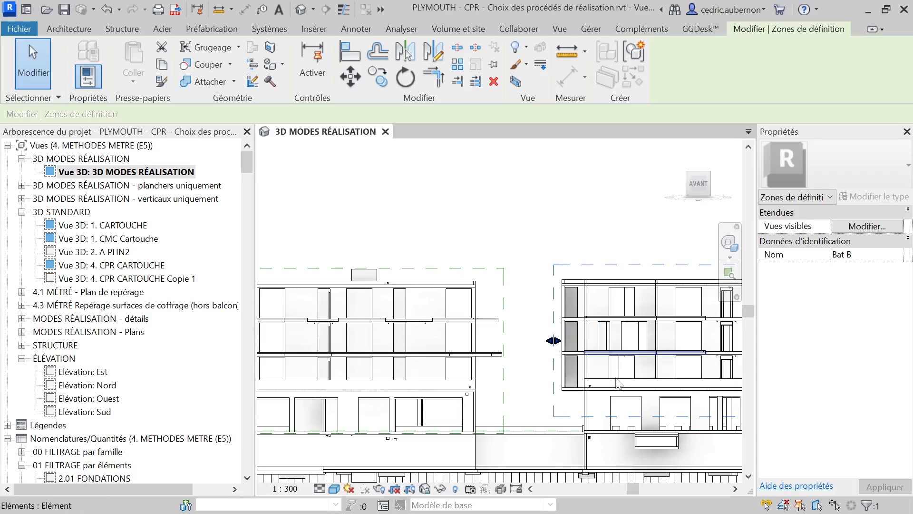
Lower the bottom edge of the Bat B scope box into the thickness of the floor slab above the parking level
{"action": "scroll", "coordinate": [604, 376], "scroll_direction": "down", "scroll_amount": 4}
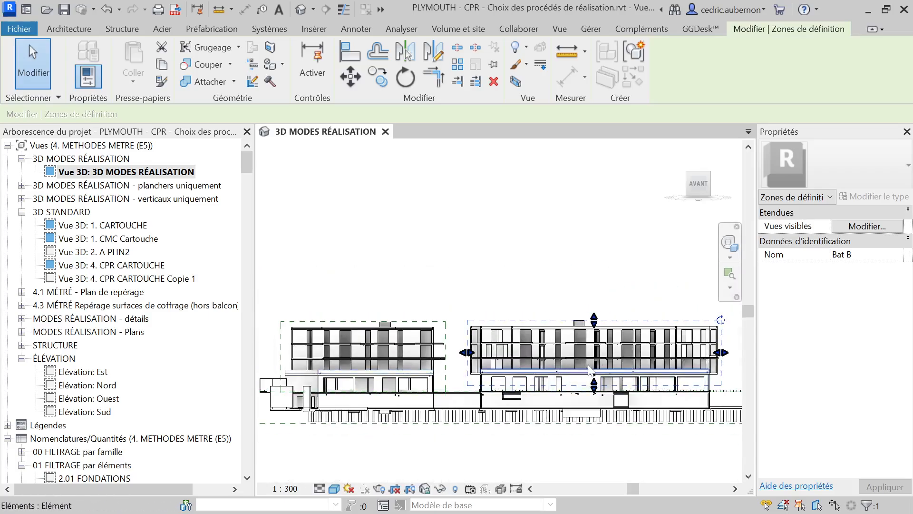
{"action": "scroll", "coordinate": [591, 371], "scroll_direction": "up", "scroll_amount": 4}
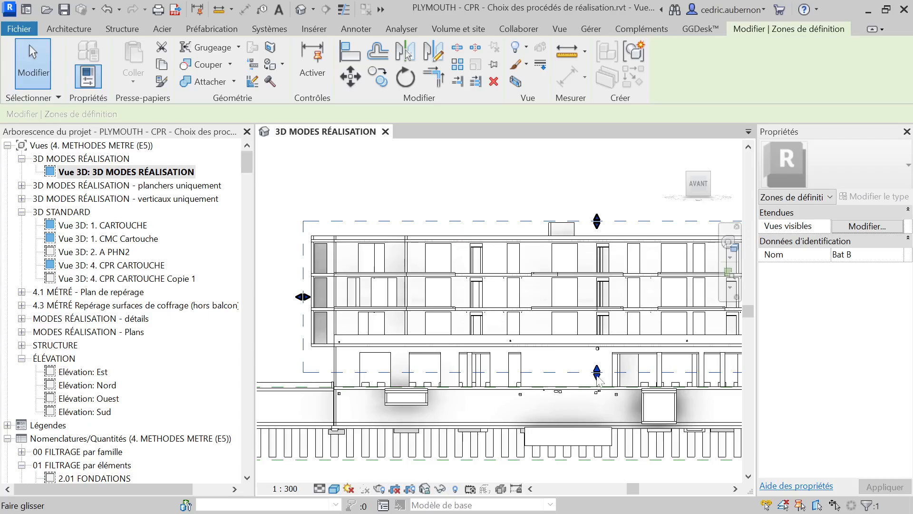
{"action": "left_click_drag", "start_coordinate": [598, 379], "coordinate": [599, 380]}
{"action": "scroll", "coordinate": [614, 361], "scroll_direction": "up", "scroll_amount": 4}
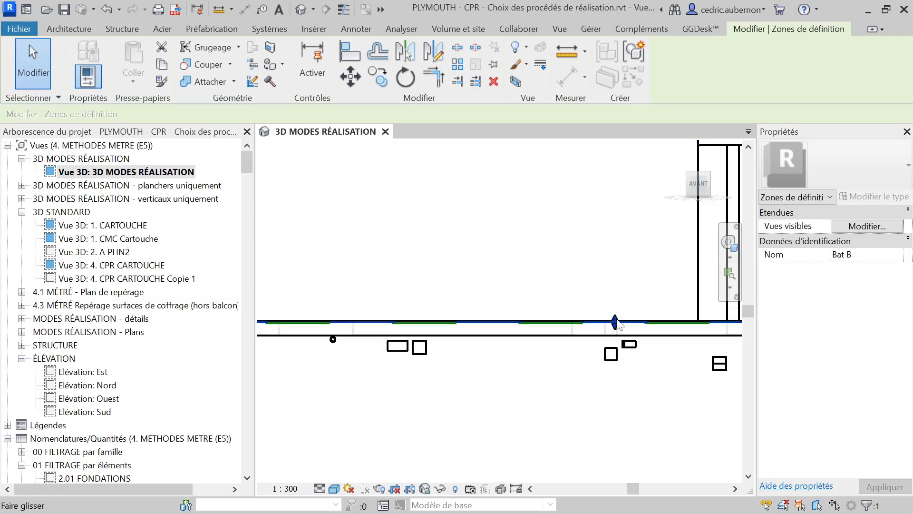
{"action": "mouse_move", "coordinate": [615, 327]}
{"action": "left_mouse_down"}
{"action": "mouse_move", "coordinate": [602, 352]}
{"action": "mouse_move", "coordinate": [609, 343]}
{"action": "left_mouse_up"}
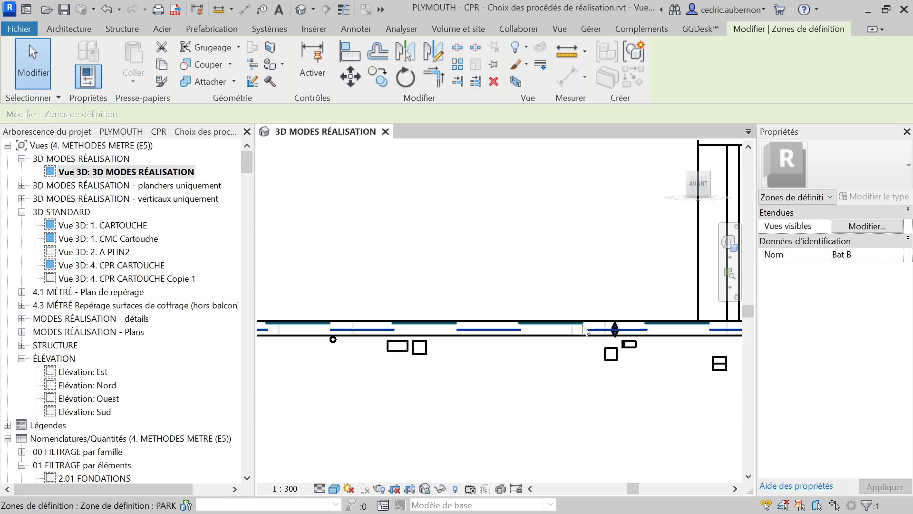
Raise the upper edge of the PARKING scope box just above the floor slab over the parking level
{"action": "left_click", "coordinate": [488, 322]}
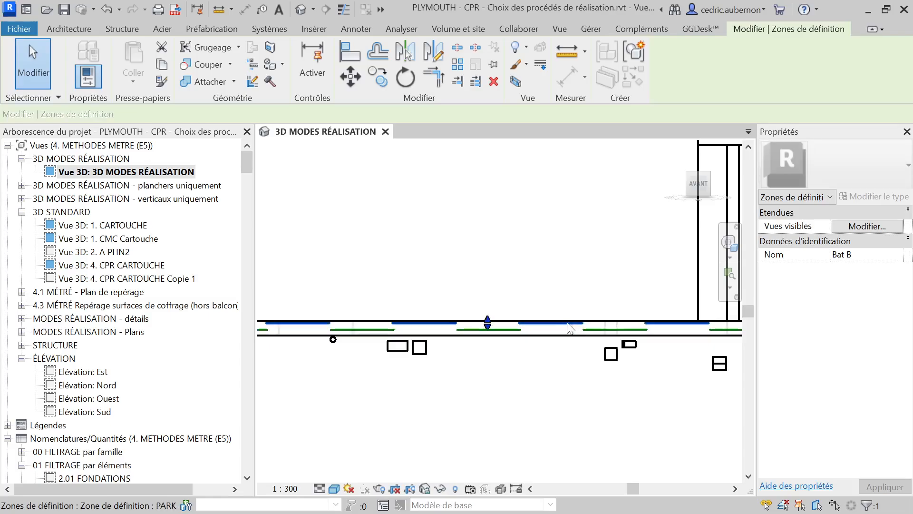
{"action": "left_click_drag", "start_coordinate": [488, 323], "coordinate": [489, 323]}
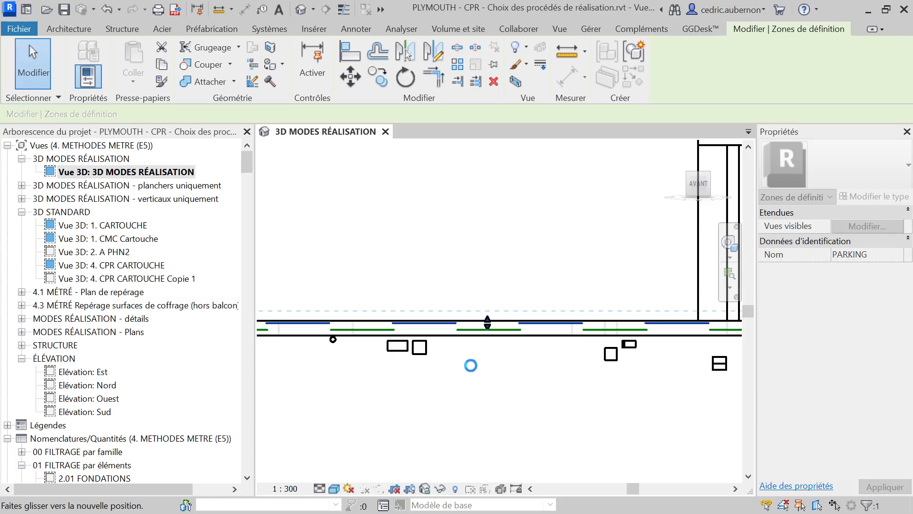
{"action": "scroll", "coordinate": [459, 340], "scroll_direction": "down", "scroll_amount": 4}
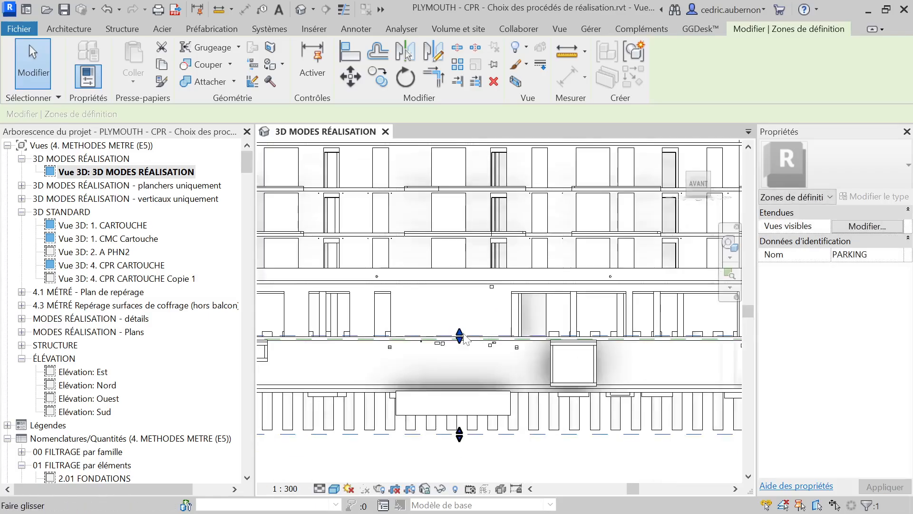
Raise the upper edge of the BAT C scope box above the roof of building C
{"action": "scroll", "coordinate": [462, 339], "scroll_direction": "down", "scroll_amount": 3}
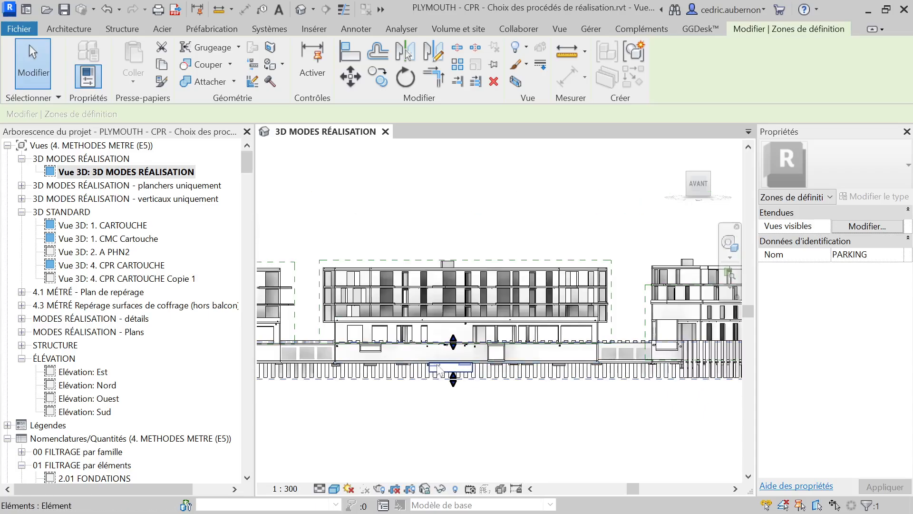
{"action": "scroll", "coordinate": [440, 370], "scroll_direction": "down", "scroll_amount": 1}
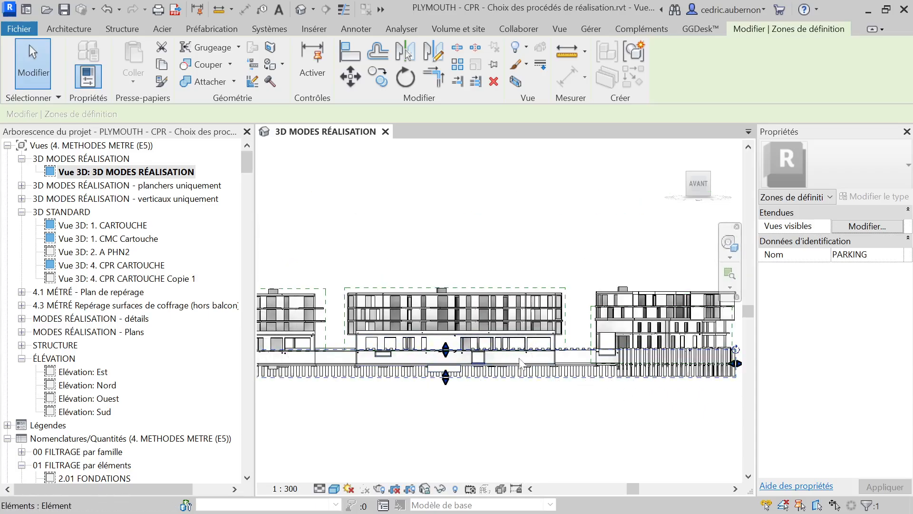
{"action": "scroll", "coordinate": [473, 393], "scroll_direction": "down", "scroll_amount": 1}
{"action": "scroll", "coordinate": [660, 356], "scroll_direction": "up", "scroll_amount": 3}
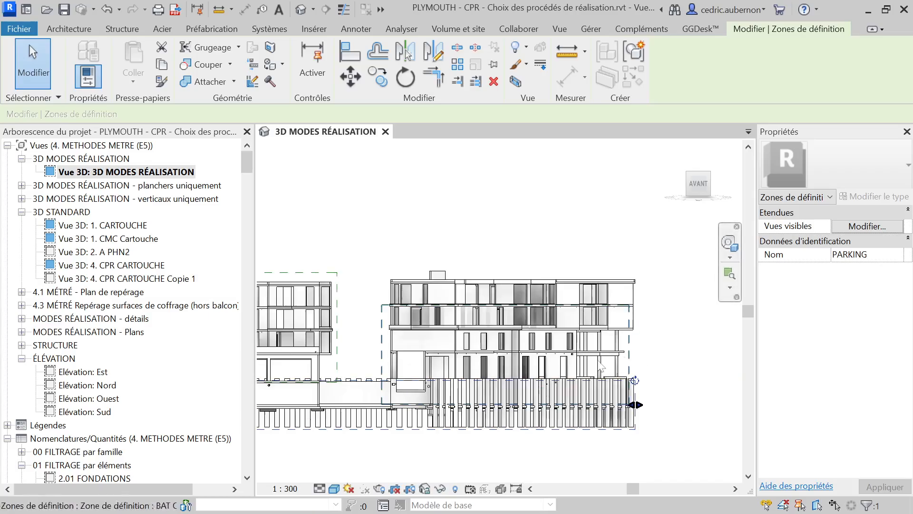
{"action": "left_click", "coordinate": [382, 339]}
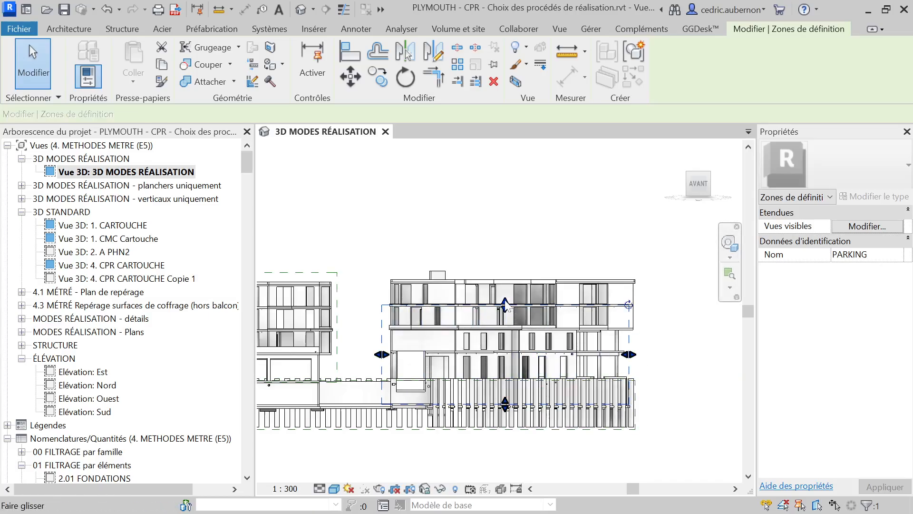
{"action": "left_click_drag", "start_coordinate": [505, 304], "coordinate": [505, 265]}
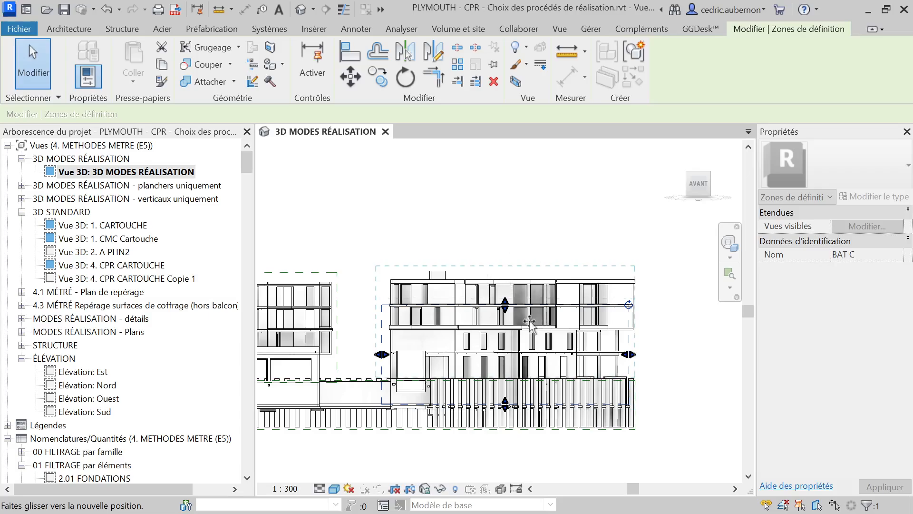
{"action": "scroll", "coordinate": [577, 406], "scroll_direction": "down", "scroll_amount": 8}
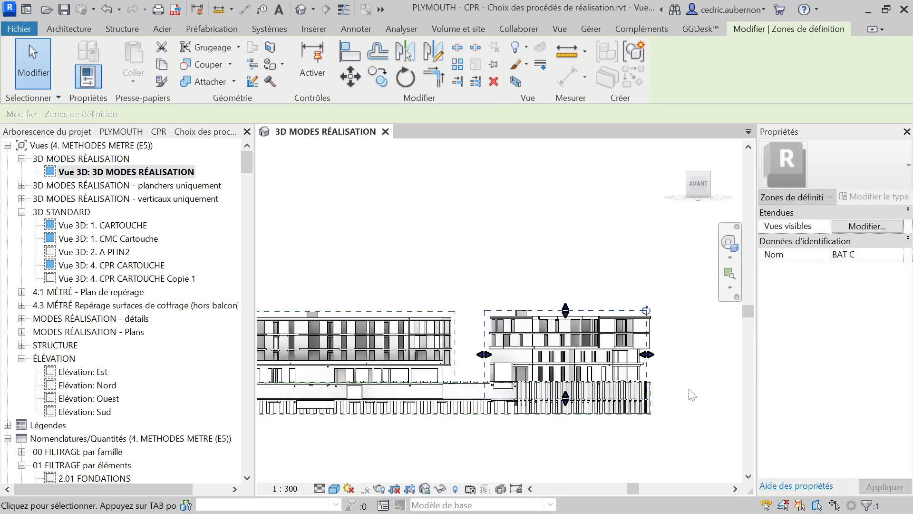
Return the model to an angled 3D view, switch to Dynamo Player and open the script "02 MÉTRÉ - Bâtiment - Affecter les zones de définition"
{"action": "scroll", "coordinate": [528, 397], "scroll_direction": "up", "scroll_amount": 2}
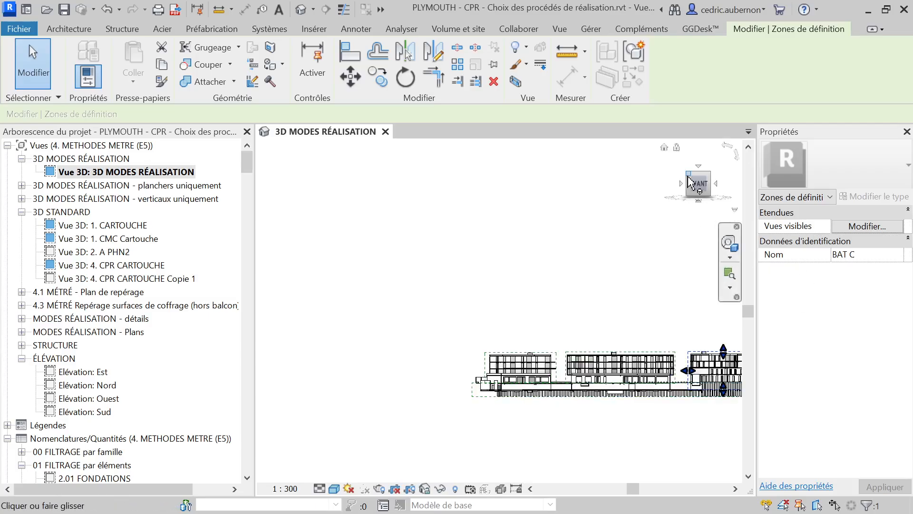
{"action": "middle_click_drag", "start_coordinate": [585, 290], "coordinate": [633, 333], "text": "shift"}
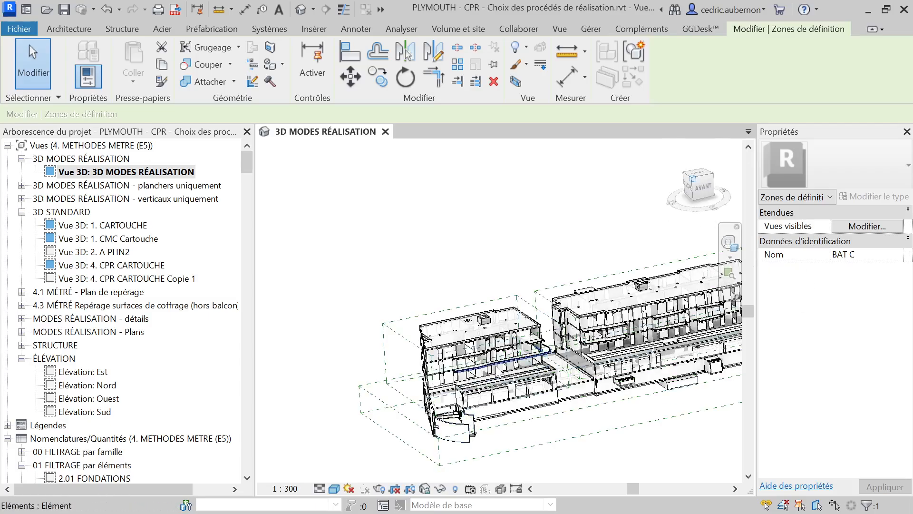
{"action": "left_click", "coordinate": [590, 30]}
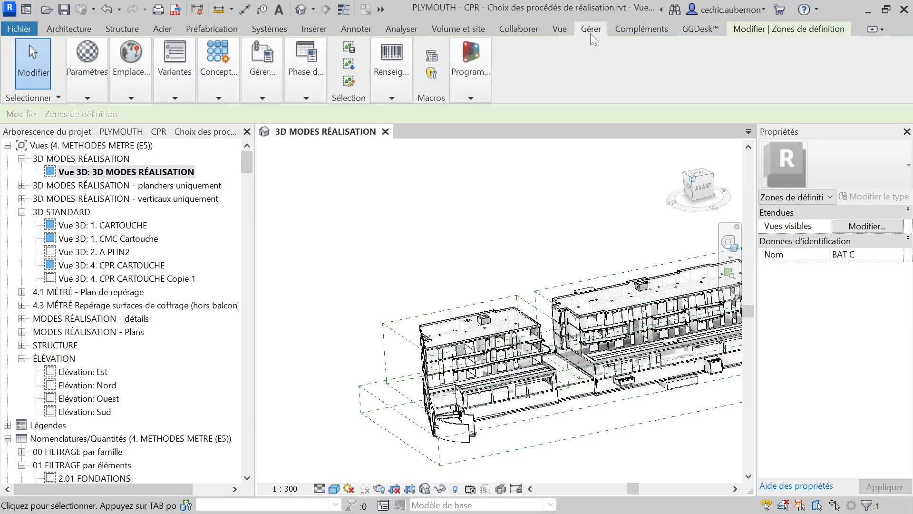
{"action": "left_click", "coordinate": [476, 98]}
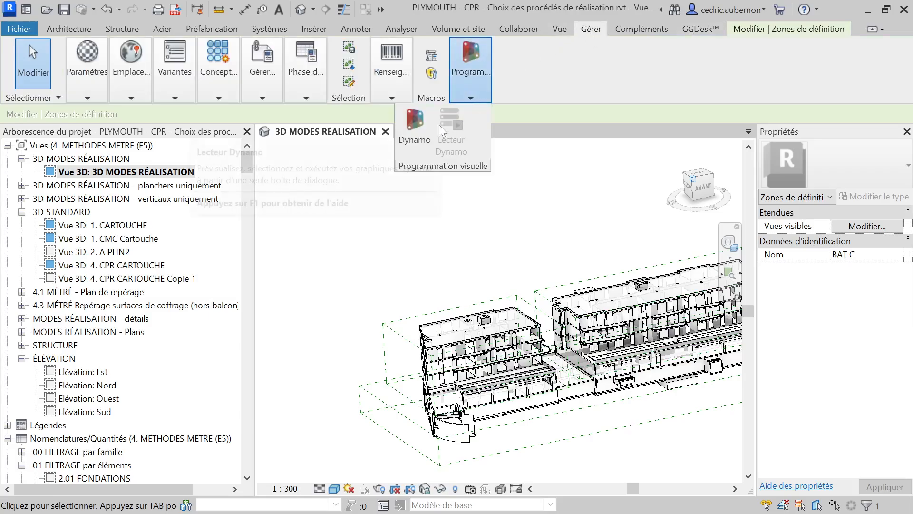
{"action": "key", "text": "alt+Tab"}
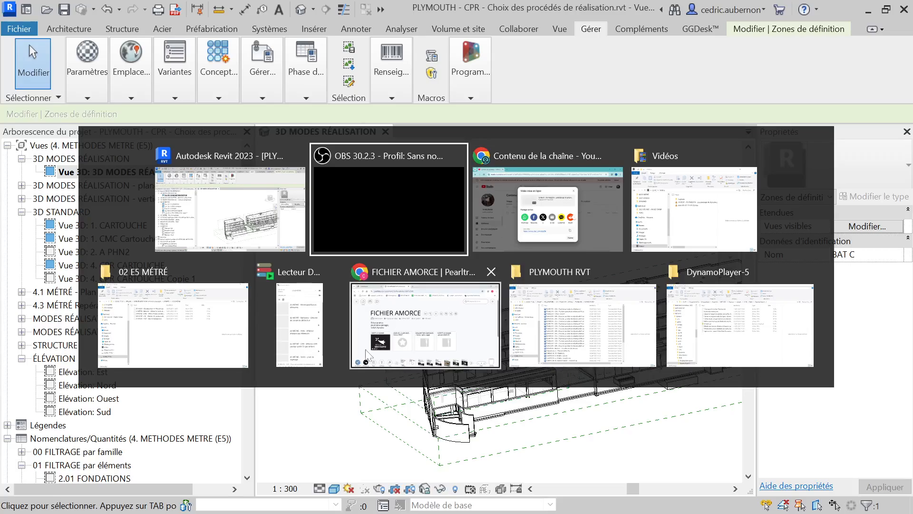
{"action": "left_click", "coordinate": [300, 326]}
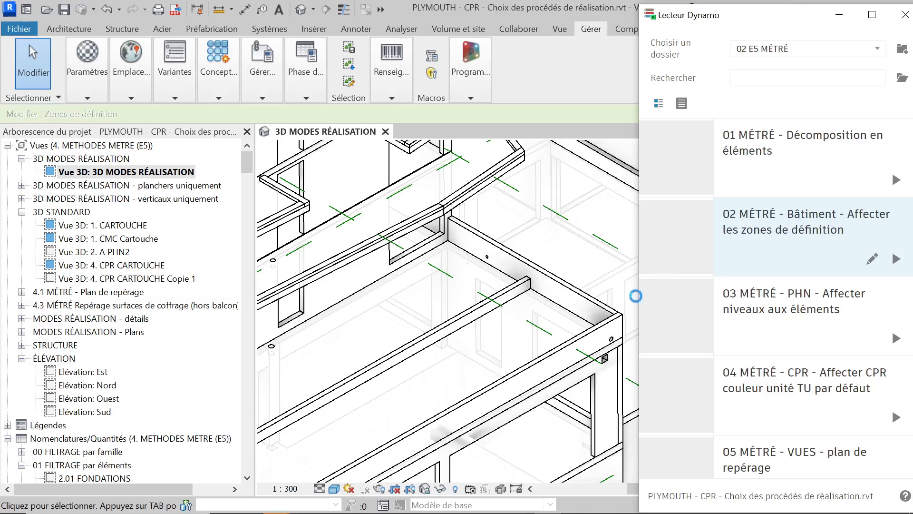
Pick the BAT A scope box as the script's input and run the script
{"action": "scroll", "coordinate": [514, 352], "scroll_direction": "down", "scroll_amount": 8}
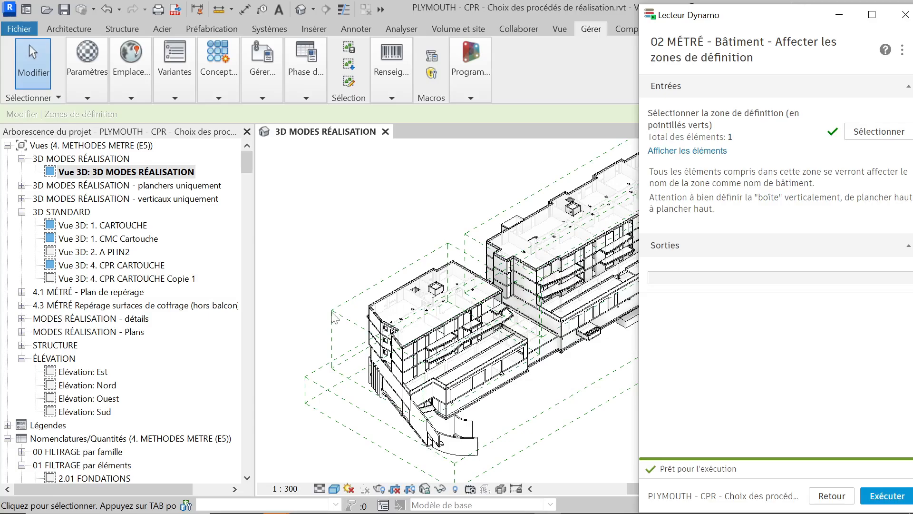
{"action": "scroll", "coordinate": [346, 240], "scroll_direction": "down", "scroll_amount": 2}
{"action": "scroll", "coordinate": [587, 360], "scroll_direction": "up", "scroll_amount": 1}
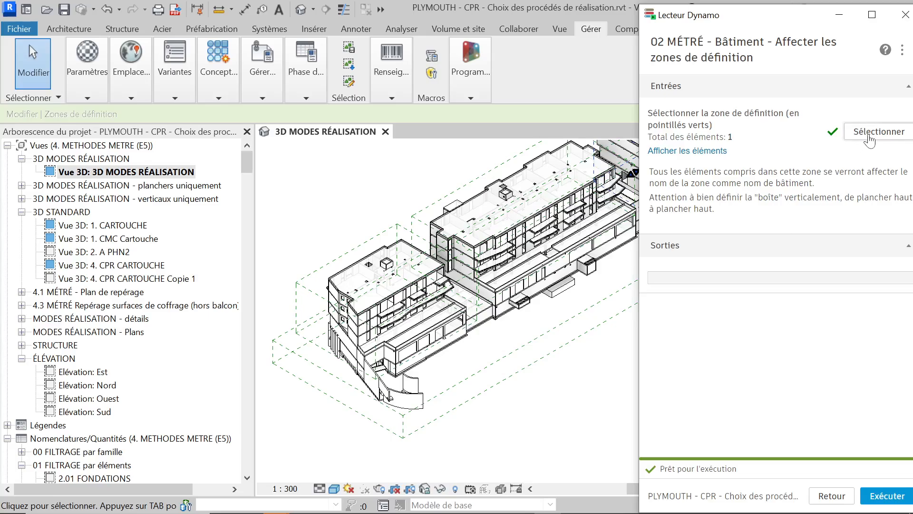
{"action": "left_click", "coordinate": [870, 138]}
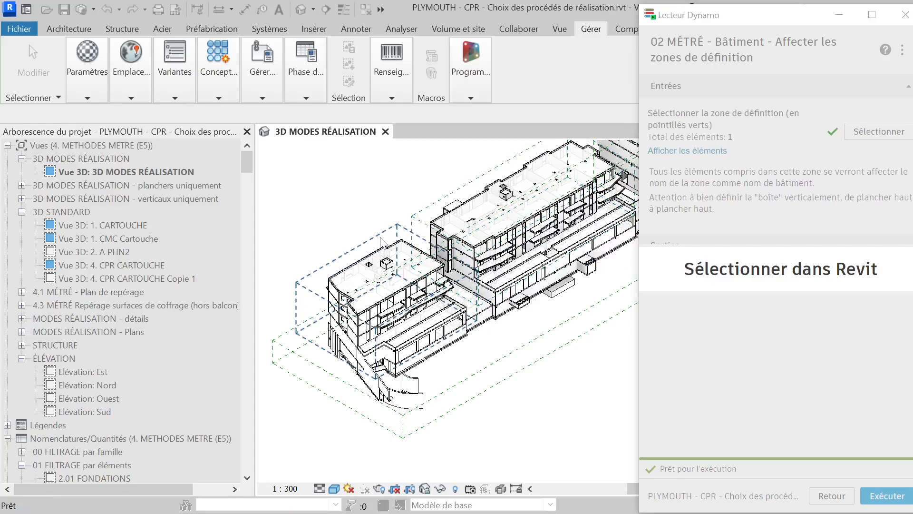
{"action": "left_click", "coordinate": [381, 237]}
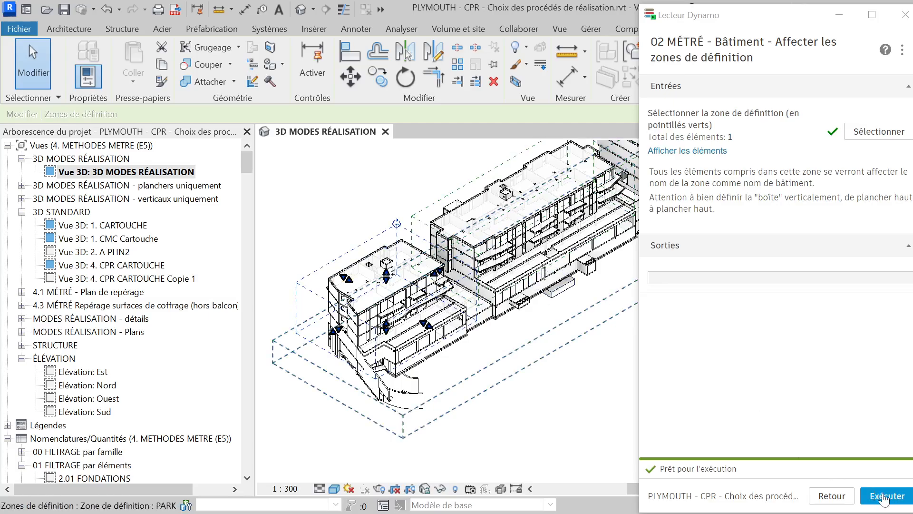
{"action": "left_click", "coordinate": [887, 496]}
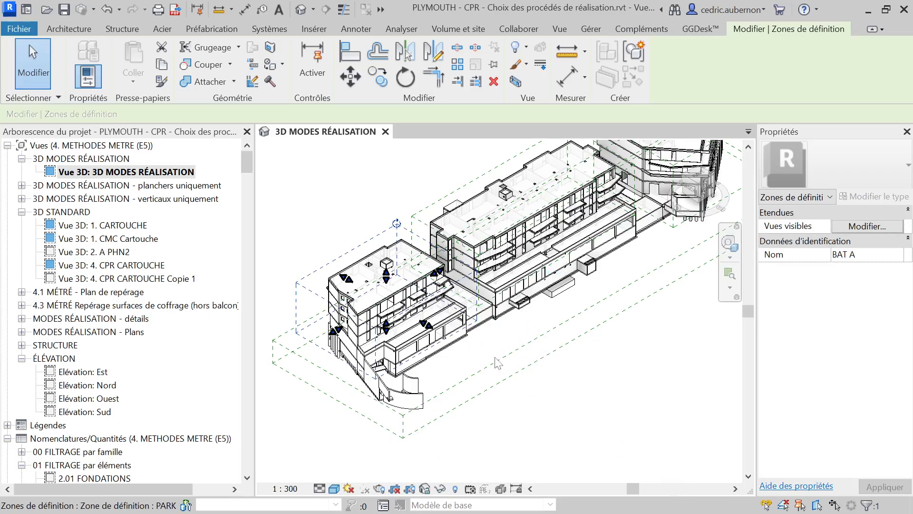
Check the building parameter assigned to individual façade walls of building A
{"action": "scroll", "coordinate": [416, 339], "scroll_direction": "up", "scroll_amount": 4}
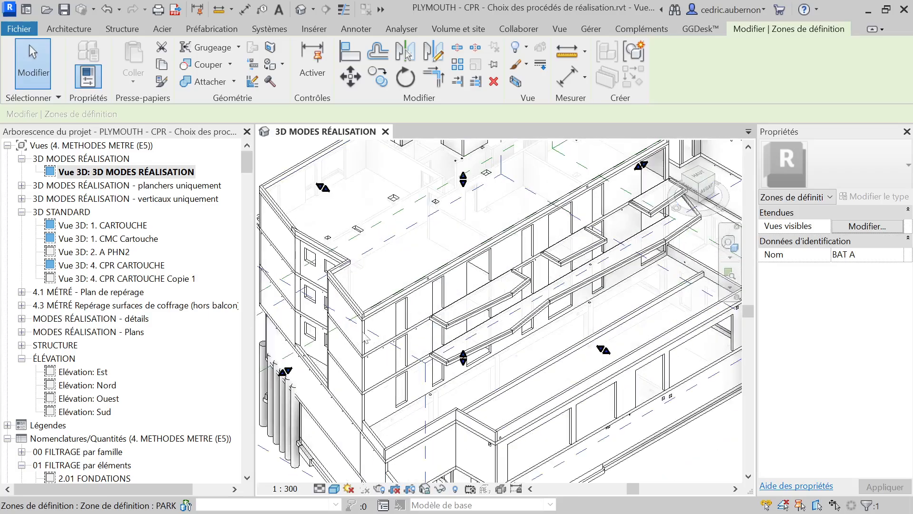
{"action": "left_click", "coordinate": [395, 328]}
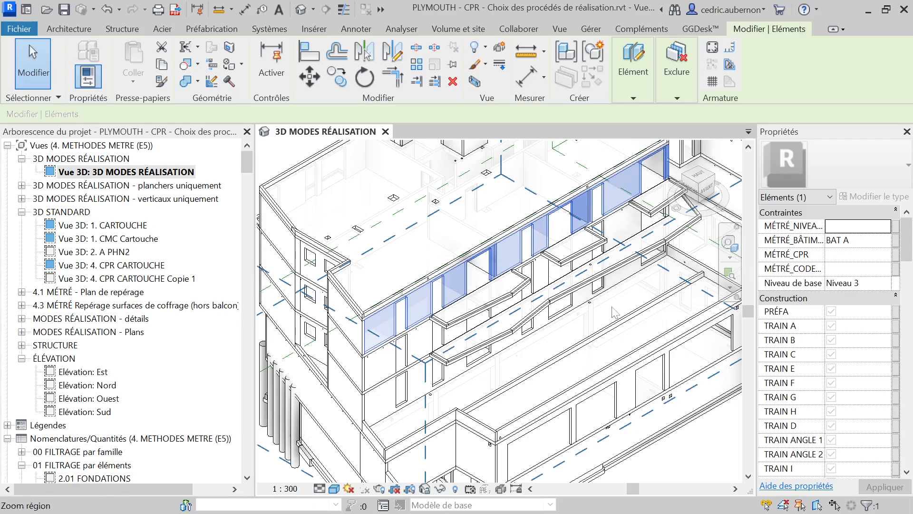
{"action": "left_click", "coordinate": [355, 366]}
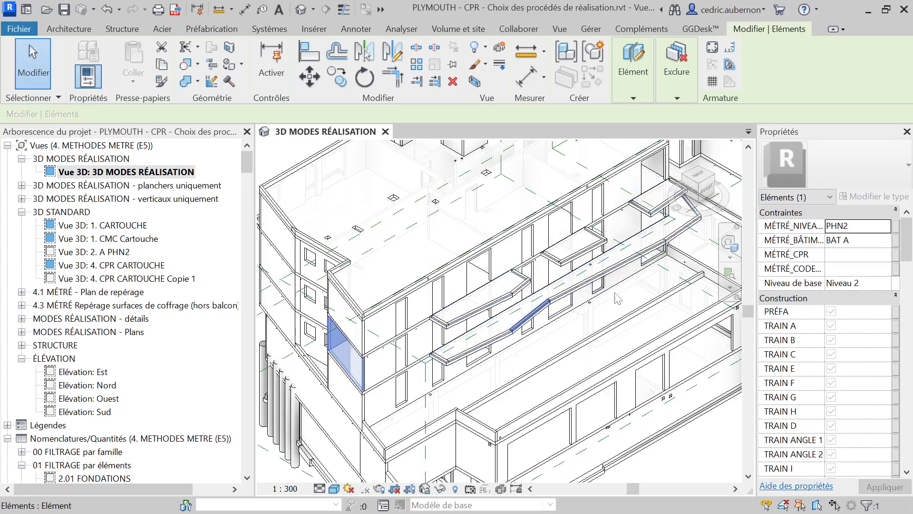
{"action": "left_click", "coordinate": [327, 312]}
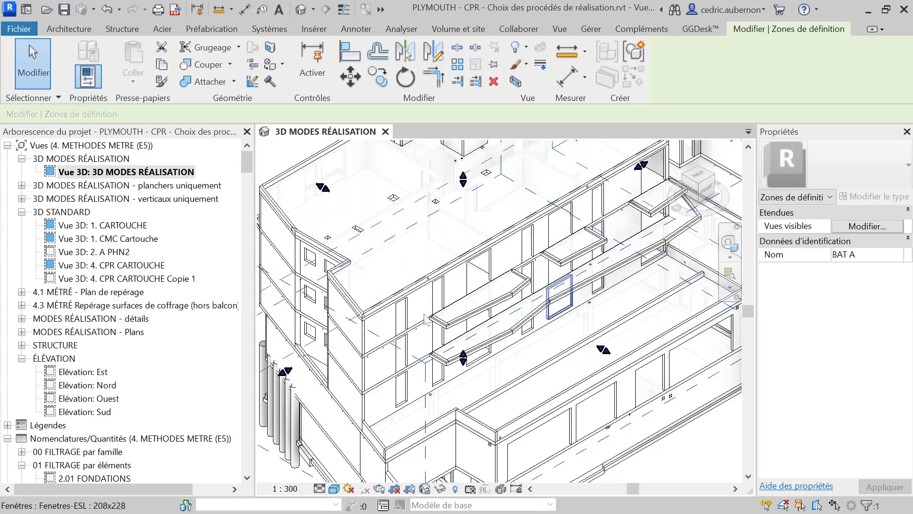
{"action": "scroll", "coordinate": [381, 360], "scroll_direction": "down", "scroll_amount": 2}
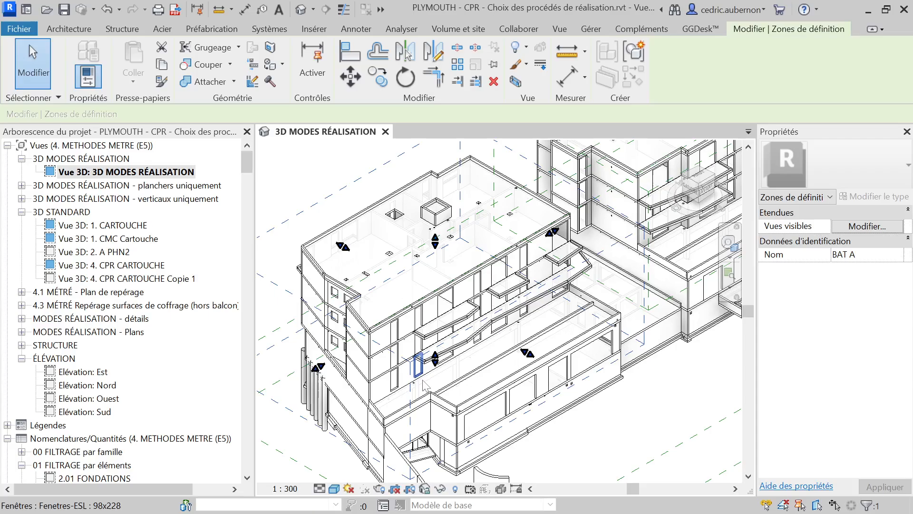
{"action": "key", "text": "Escape"}
{"action": "scroll", "coordinate": [483, 410], "scroll_direction": "down", "scroll_amount": 2}
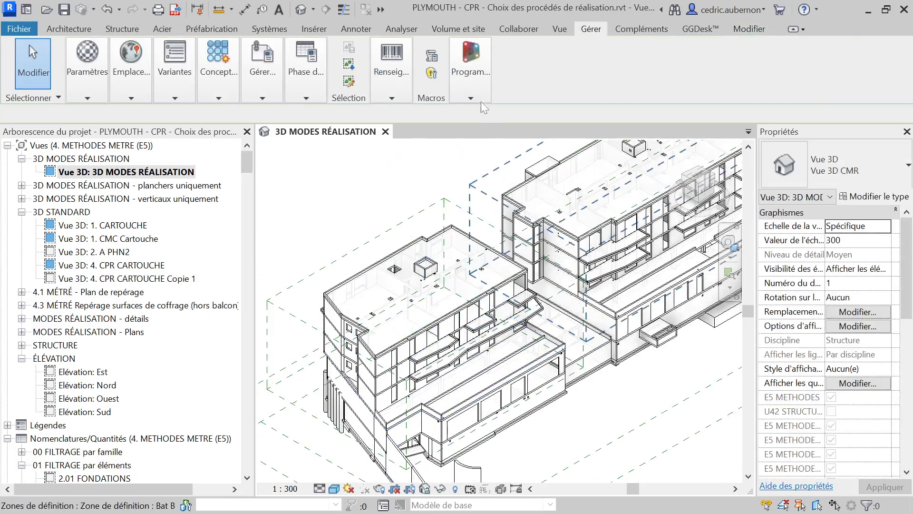
Open the structural plan R+1 VOILES from the 4.1 MÉTRÉ - Plan de repérage views
{"action": "left_click", "coordinate": [555, 30]}
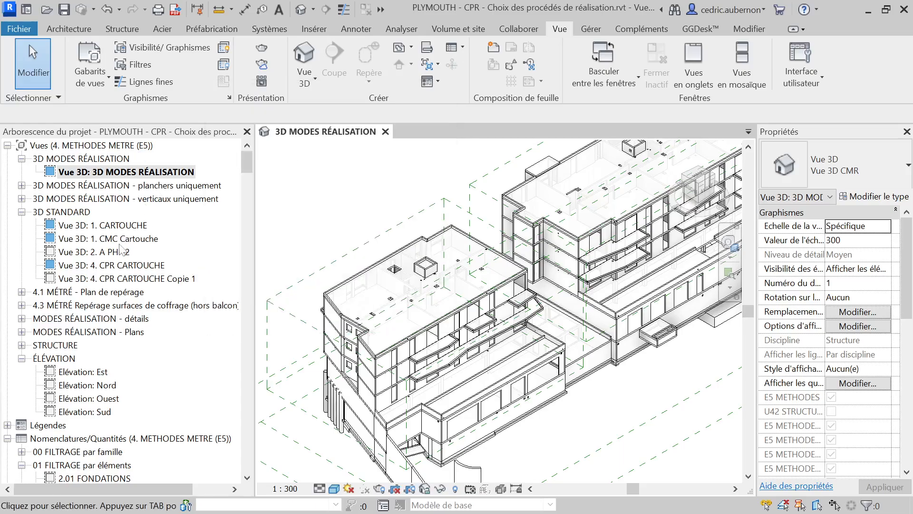
{"action": "double_click", "coordinate": [105, 292]}
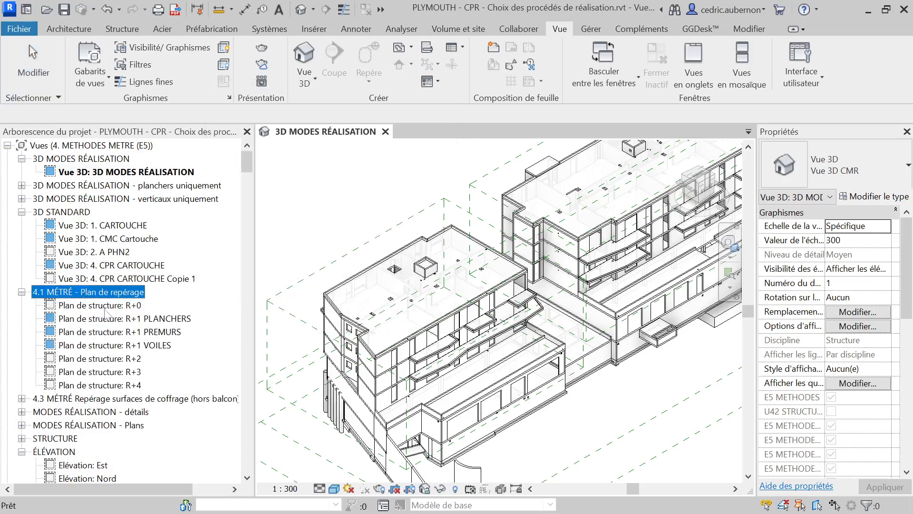
{"action": "left_click", "coordinate": [122, 345]}
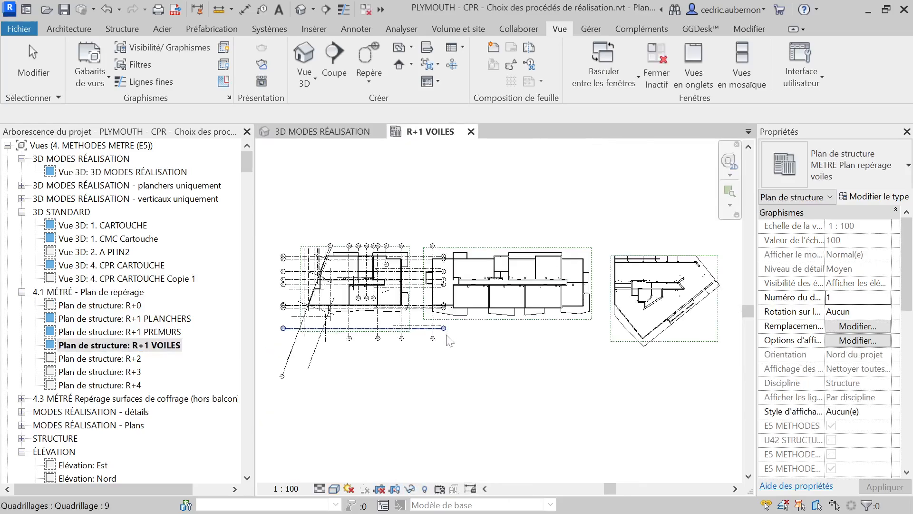
Draw a new scope box from above grid 1 between A4 and A5 to beyond grid A8, just below grid 4
{"action": "scroll", "coordinate": [353, 257], "scroll_direction": "up", "scroll_amount": 5}
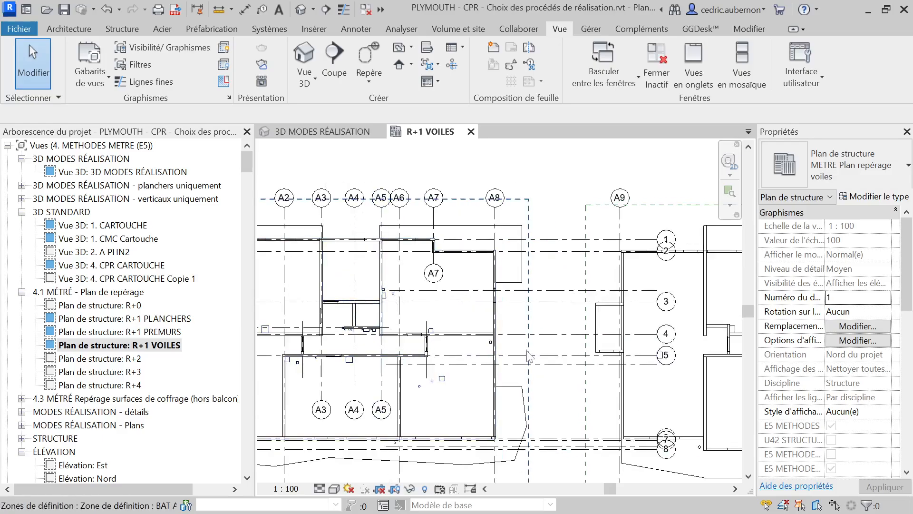
{"action": "left_click", "coordinate": [452, 64]}
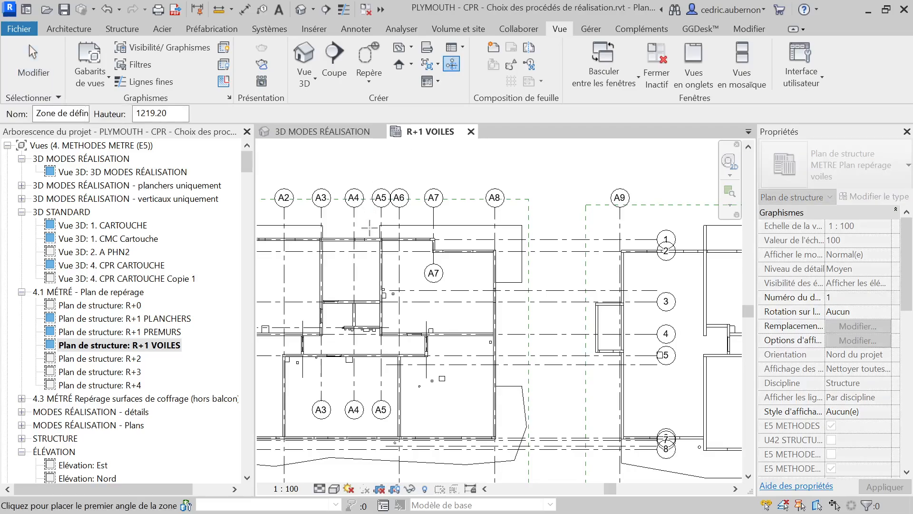
{"action": "left_click", "coordinate": [372, 219]}
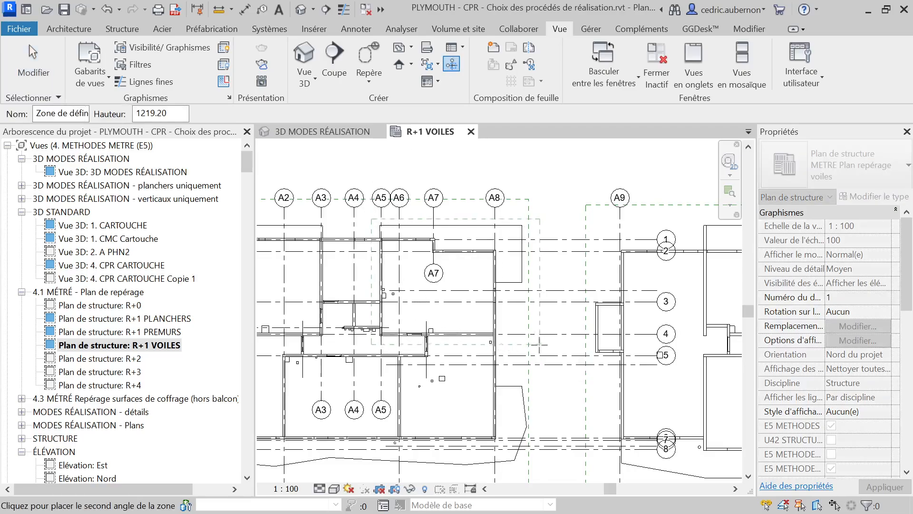
{"action": "left_click", "coordinate": [539, 344]}
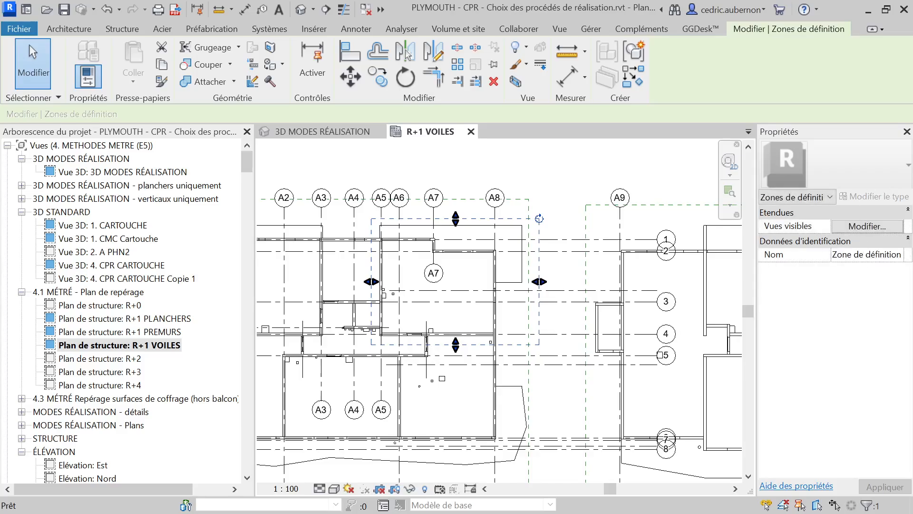
Name the new scope box C4 and apply the change
{"action": "left_click_drag", "start_coordinate": [834, 255], "coordinate": [905, 255]}
{"action": "type", "text": "C"}
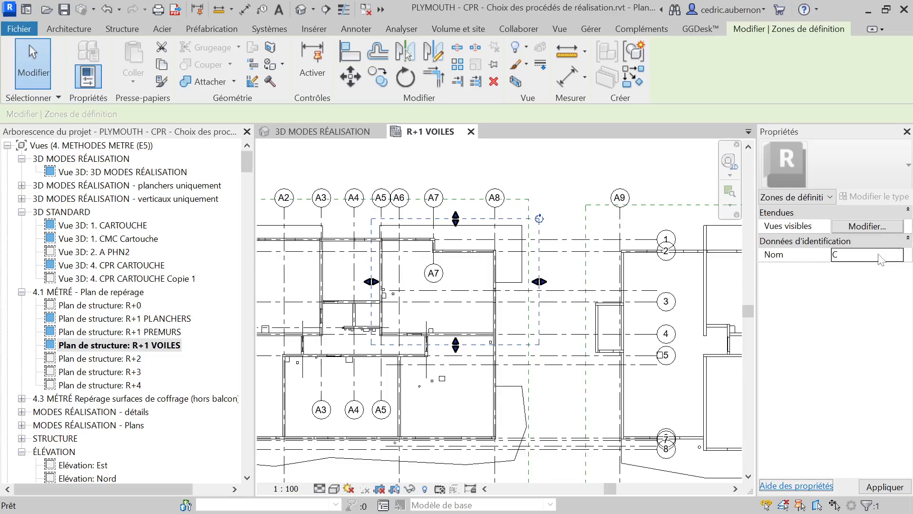
{"action": "left_click", "coordinate": [879, 254]}
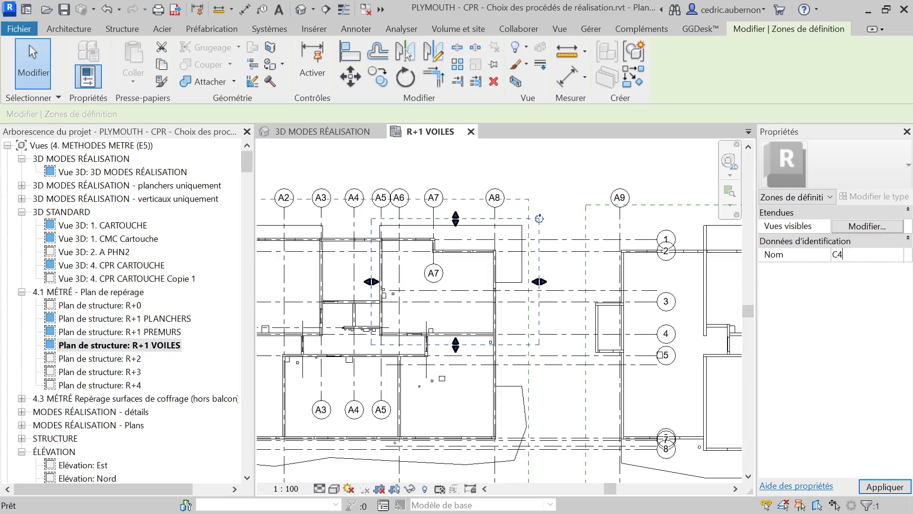
{"action": "left_click", "coordinate": [882, 487]}
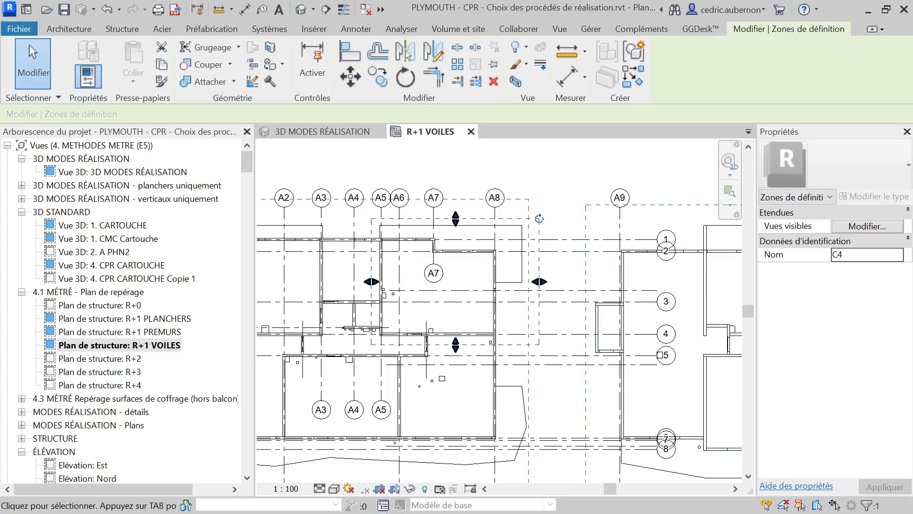
In Dynamo Player, pick the C4 scope box in the plan as the input of the building assignment script
{"action": "key", "text": "super"}
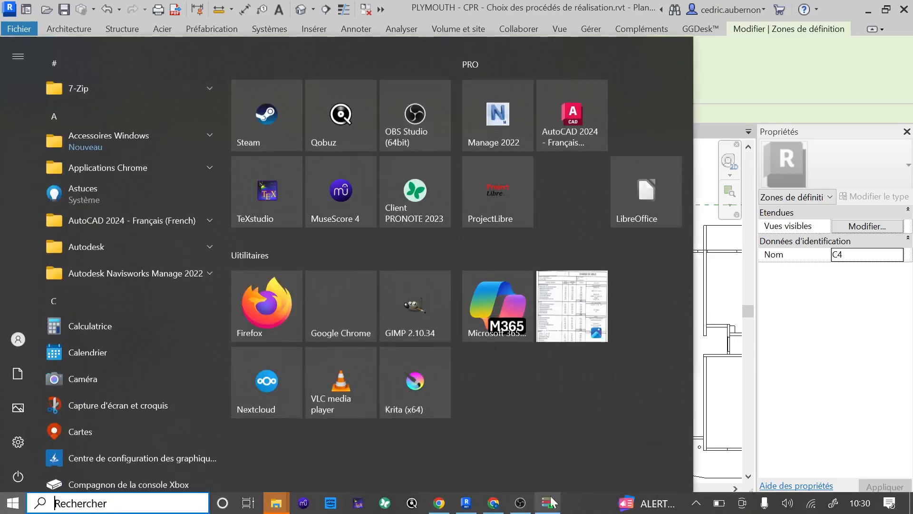
{"action": "left_click", "coordinate": [547, 502]}
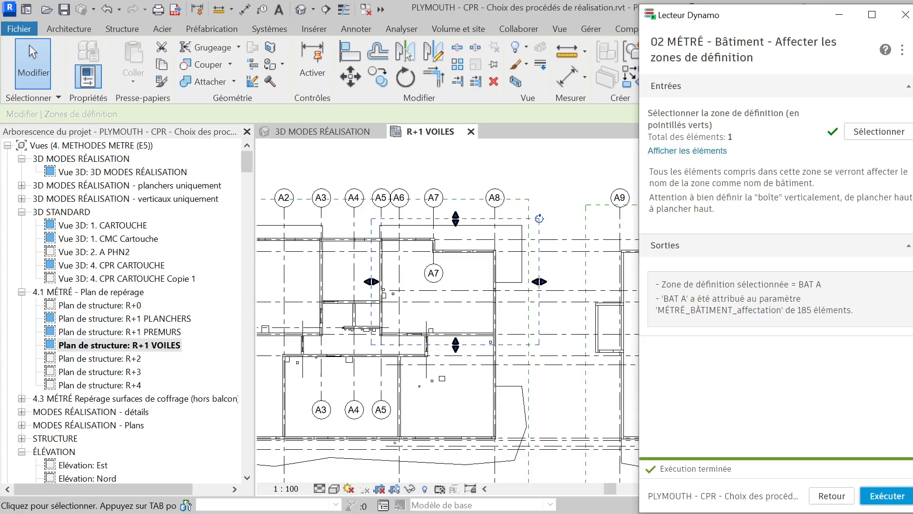
{"action": "left_click", "coordinate": [869, 133]}
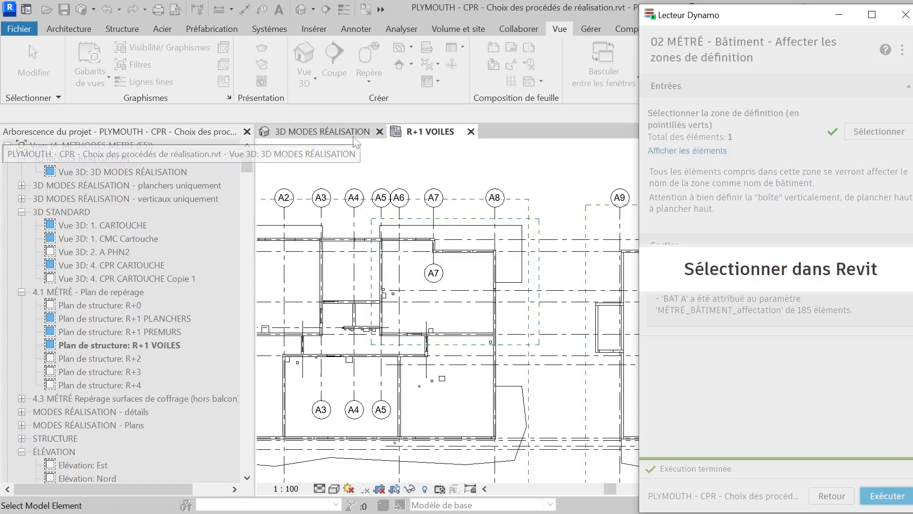
{"action": "left_click", "coordinate": [539, 228]}
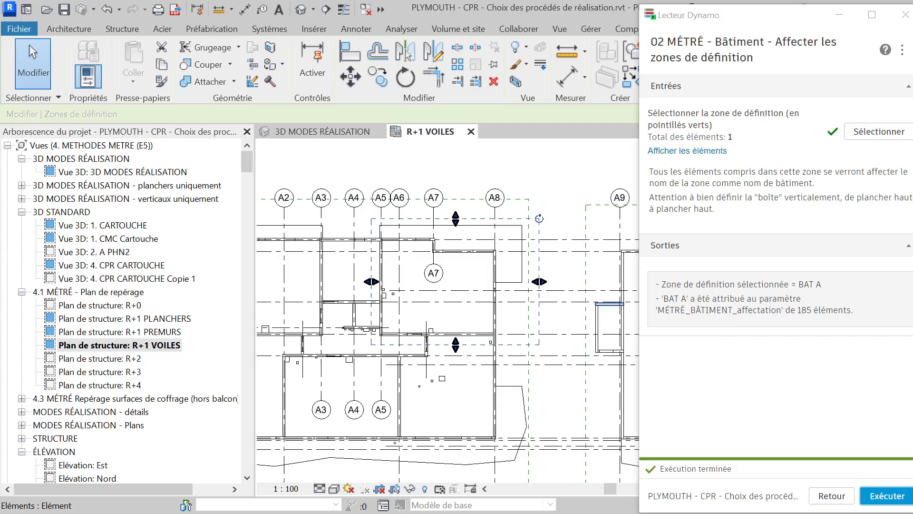
{"action": "left_click", "coordinate": [878, 131]}
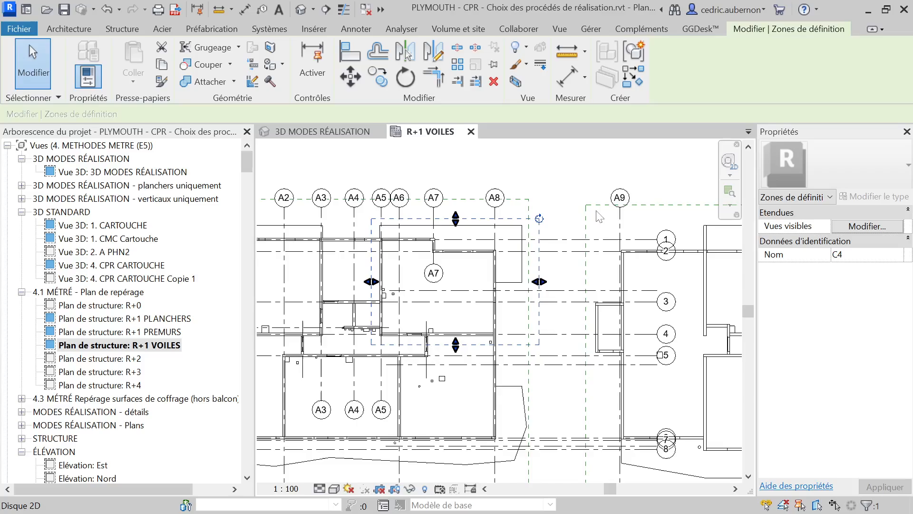
{"action": "left_click", "coordinate": [540, 238]}
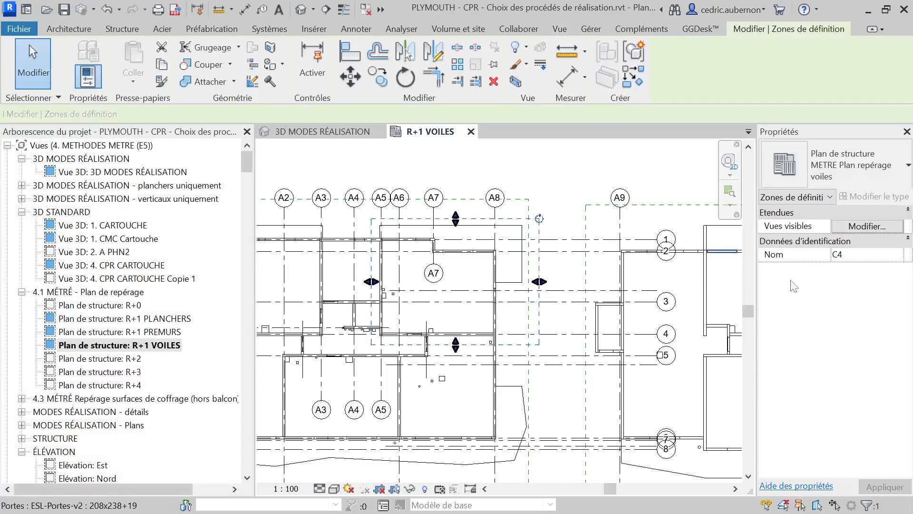
Return to Dynamo Player, run the script on the C4 scope box, then close the player and clear the selection
{"action": "key", "text": "alt+Tab"}
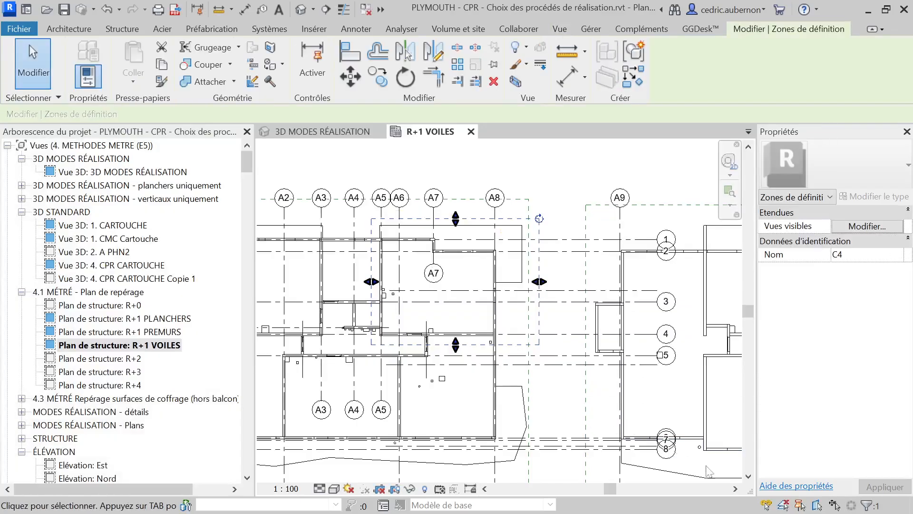
{"action": "key", "text": "alt+Tab"}
{"action": "key", "text": "alt+Tab"}
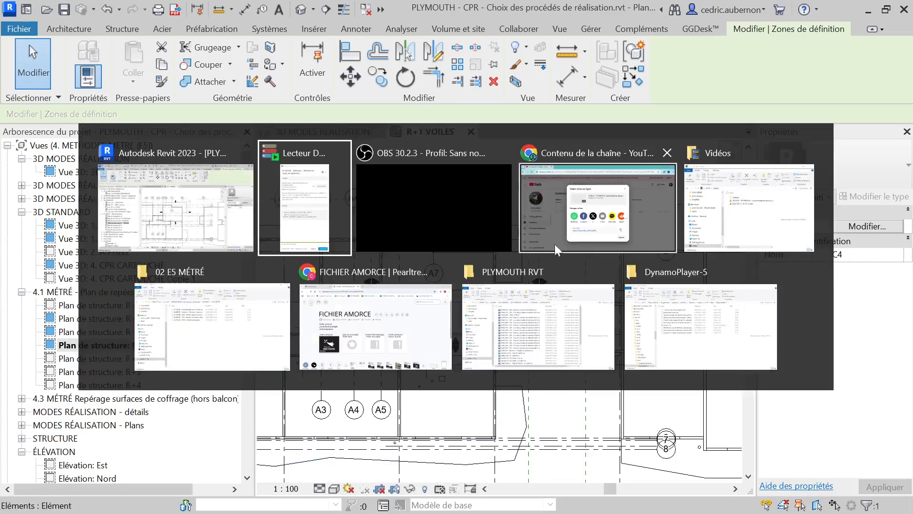
{"action": "key", "text": "Escape"}
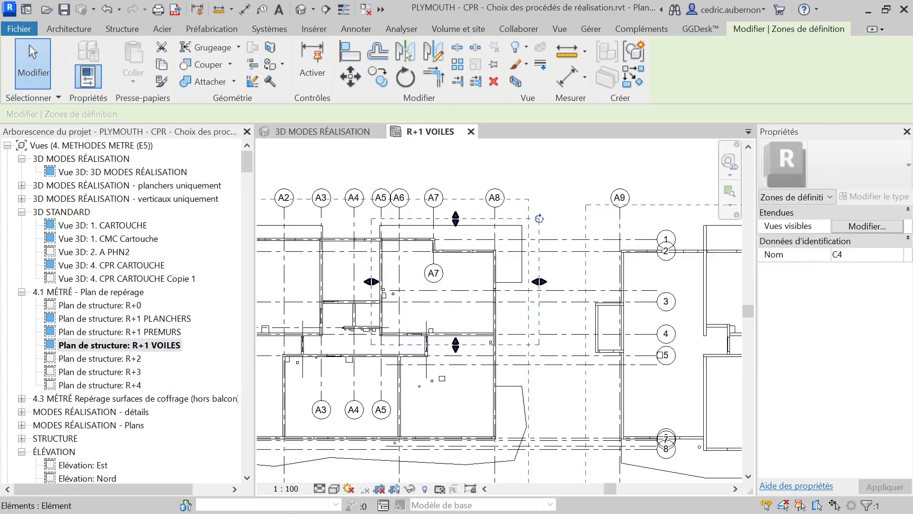
{"action": "key", "text": "super"}
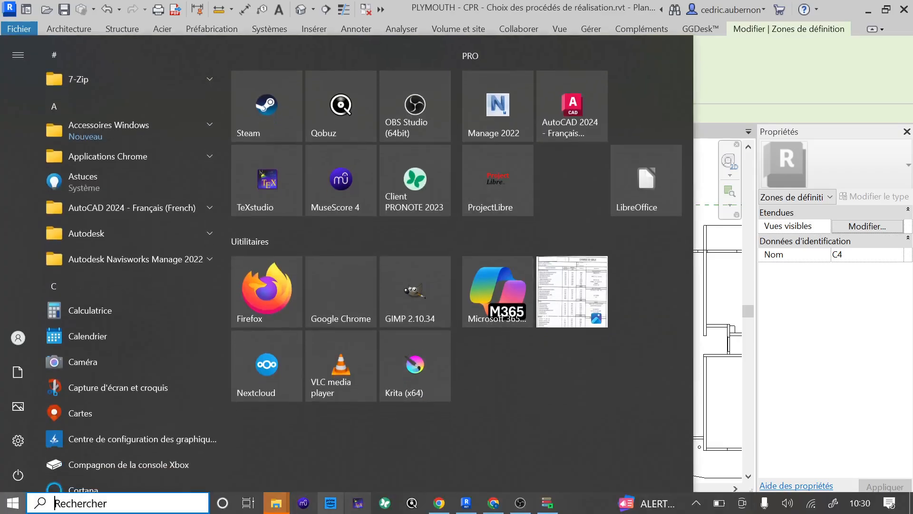
{"action": "left_click", "coordinate": [548, 502]}
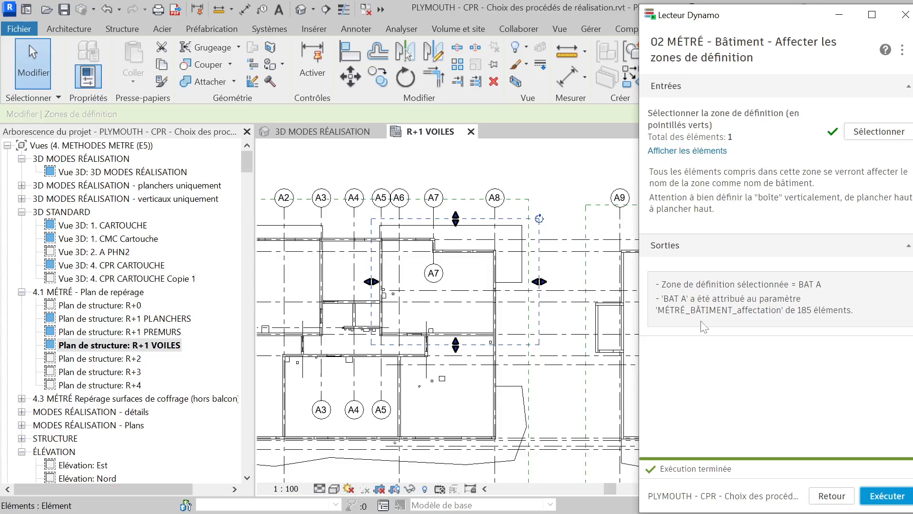
{"action": "left_click", "coordinate": [887, 495]}
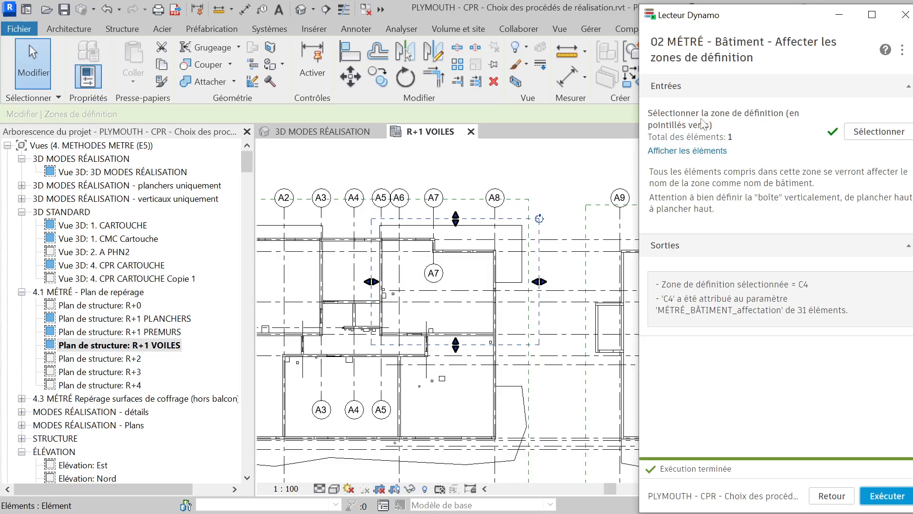
{"action": "left_click", "coordinate": [906, 15]}
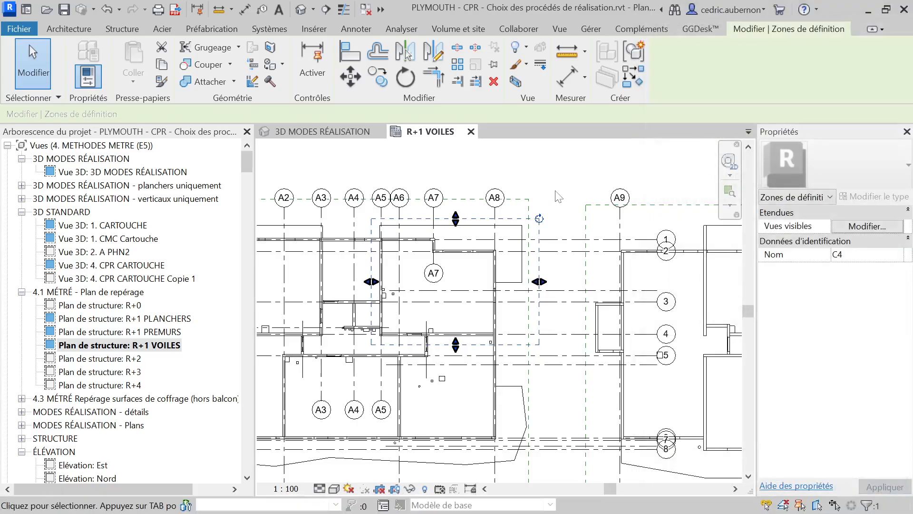
{"action": "key", "text": "Escape"}
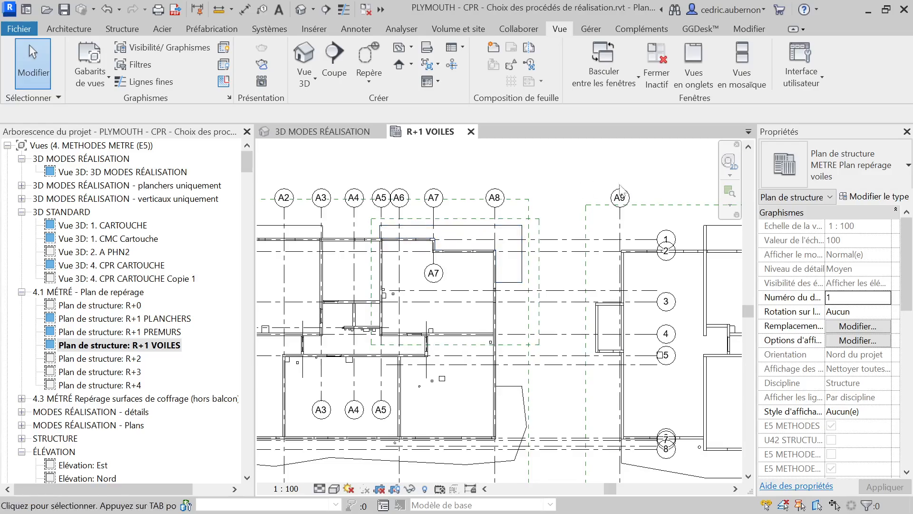
In the 3D MODES RÉALISATION view, check the building parameter of a roof-edge element and of a wall inside the C4 scope box
{"action": "left_click", "coordinate": [363, 138]}
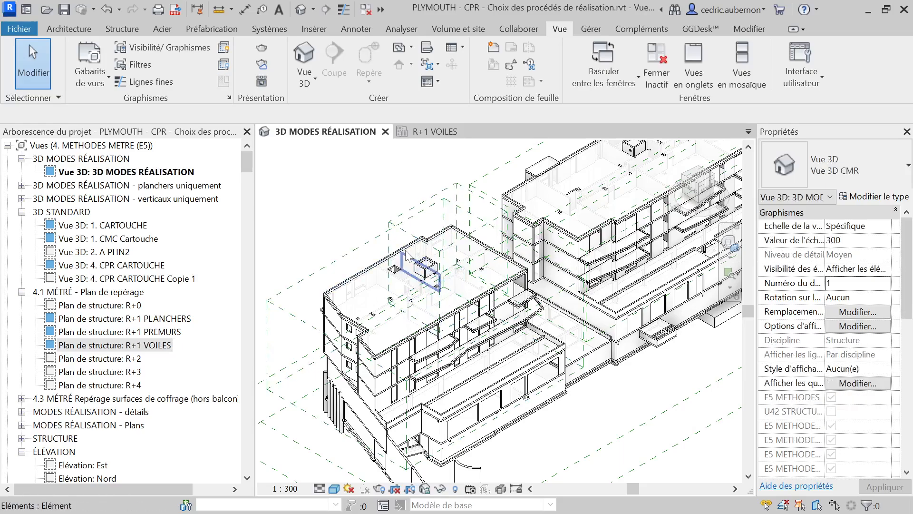
{"action": "scroll", "coordinate": [407, 255], "scroll_direction": "up", "scroll_amount": 2}
{"action": "middle_click_drag", "start_coordinate": [364, 265], "coordinate": [551, 383], "text": "shift"}
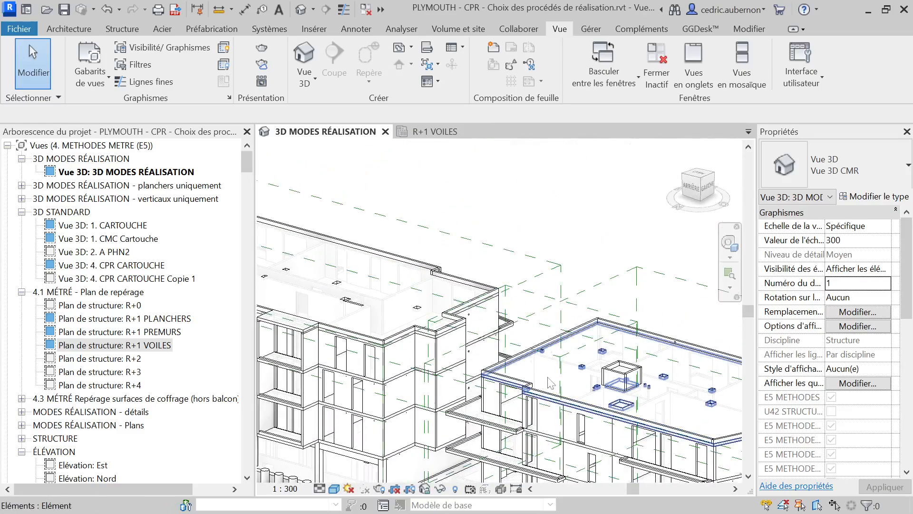
{"action": "left_click", "coordinate": [574, 401]}
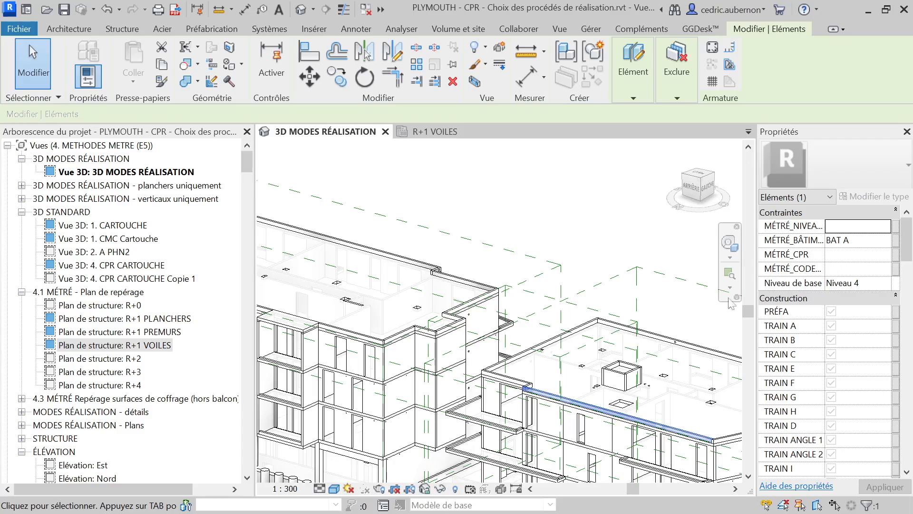
{"action": "scroll", "coordinate": [472, 380], "scroll_direction": "up", "scroll_amount": 3}
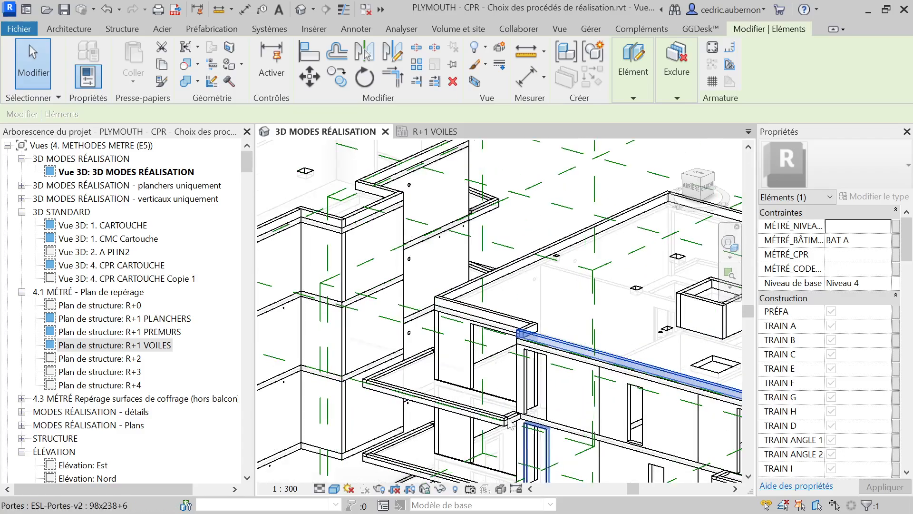
{"action": "left_click", "coordinate": [467, 370]}
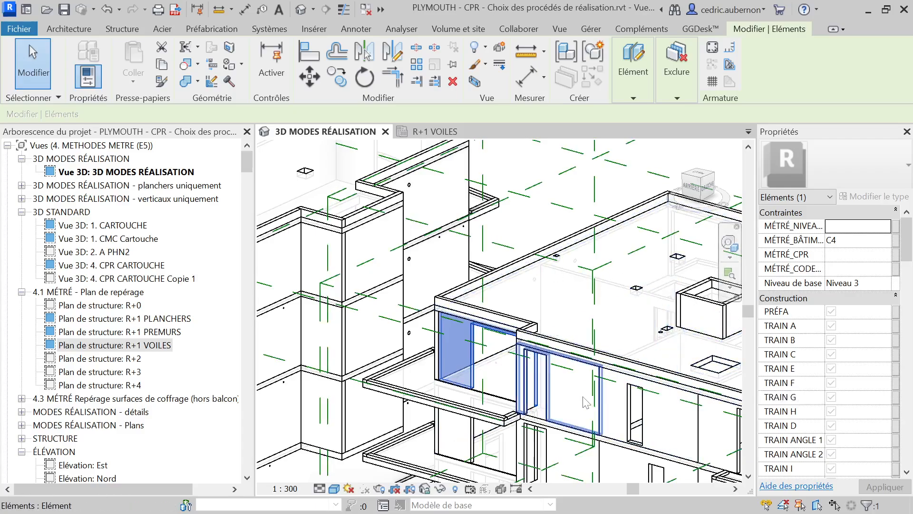
{"action": "scroll", "coordinate": [575, 401], "scroll_direction": "down", "scroll_amount": 5}
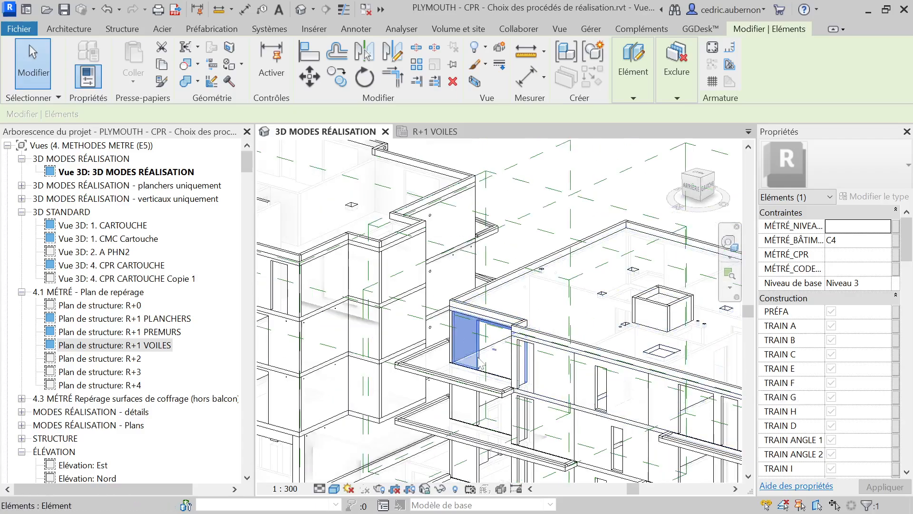
{"action": "scroll", "coordinate": [463, 364], "scroll_direction": "down", "scroll_amount": 1}
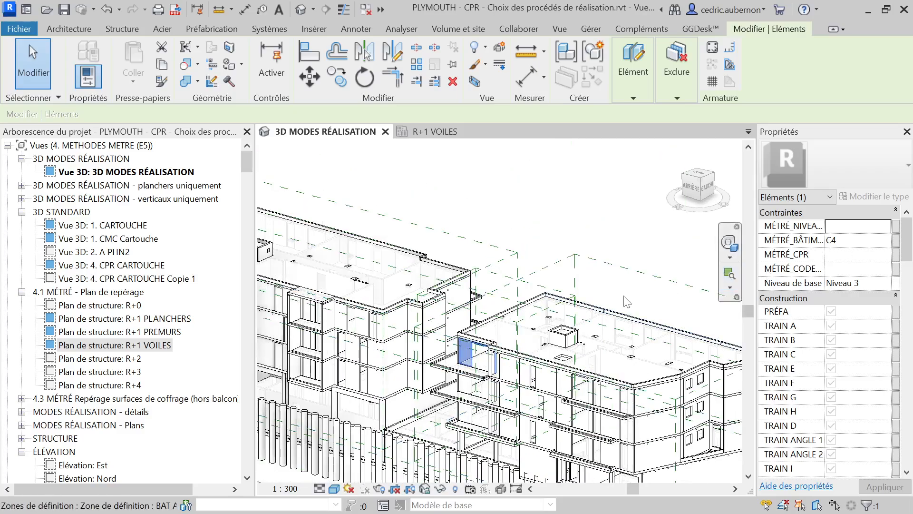